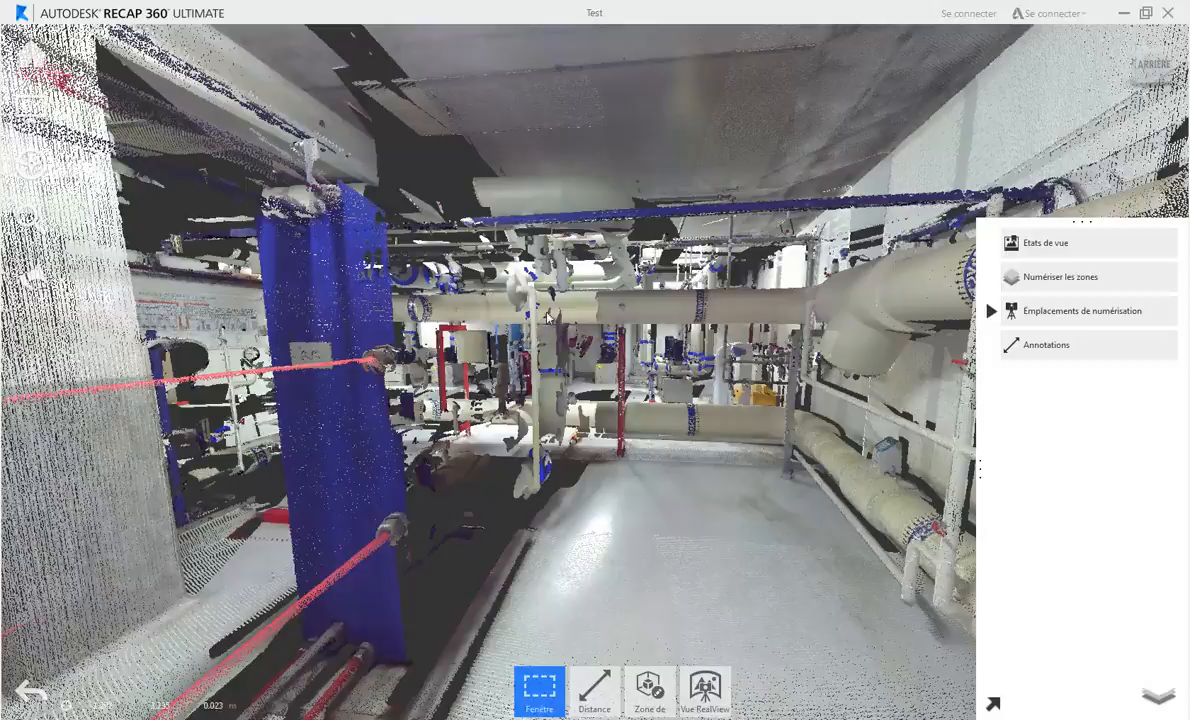
Add a RealView distance measurement from the concrete column's base to the side wall, and reposition its wall end at the room's floor corner
right_drag(511, 317, 617, 477)
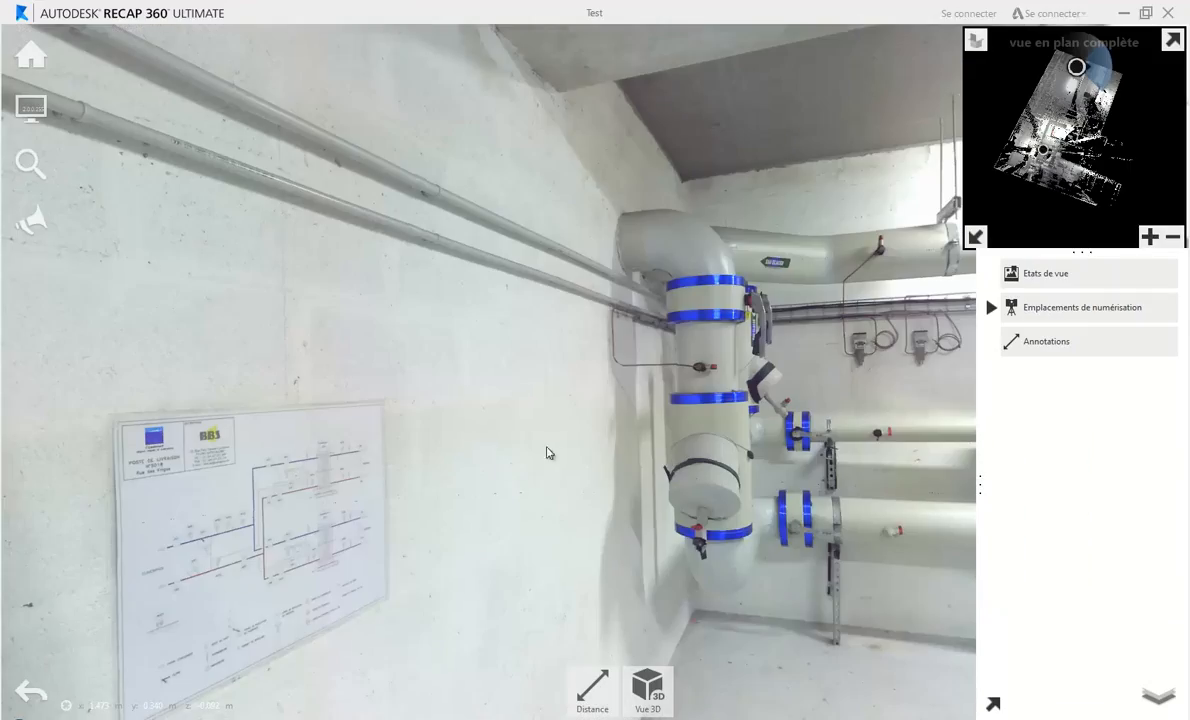
drag(190, 325, 72, 309)
drag(640, 347, 63, 354)
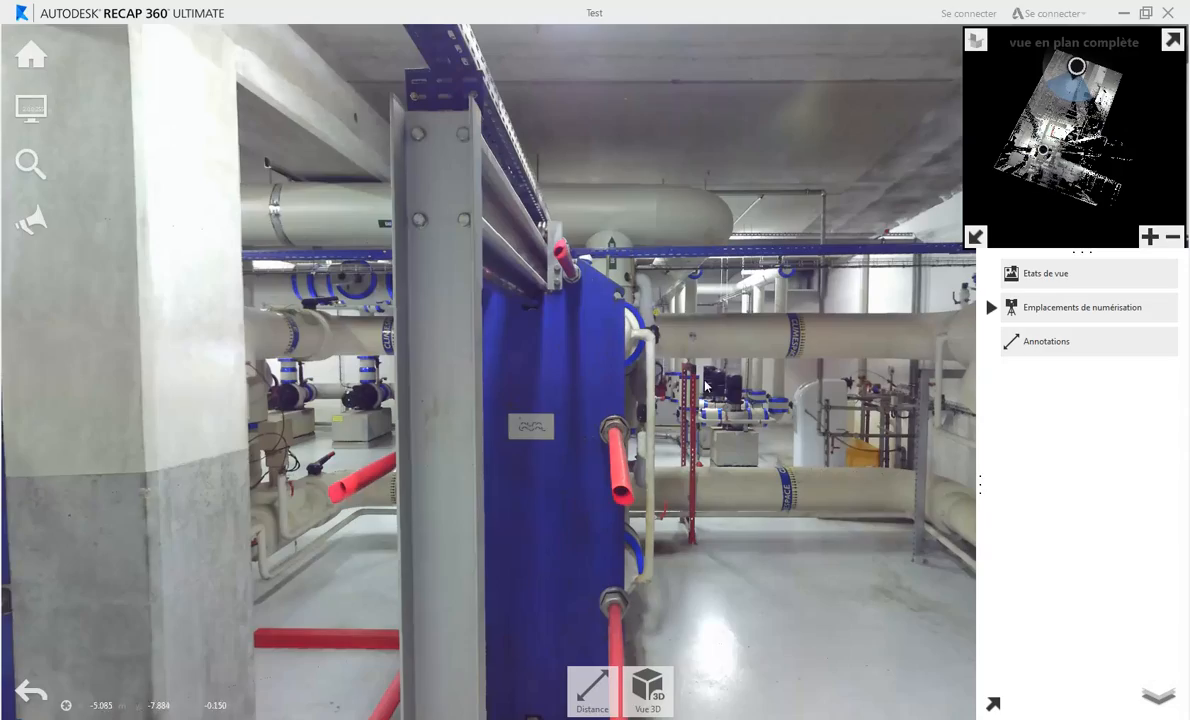
drag(705, 386, 840, 217)
drag(290, 394, 643, 428)
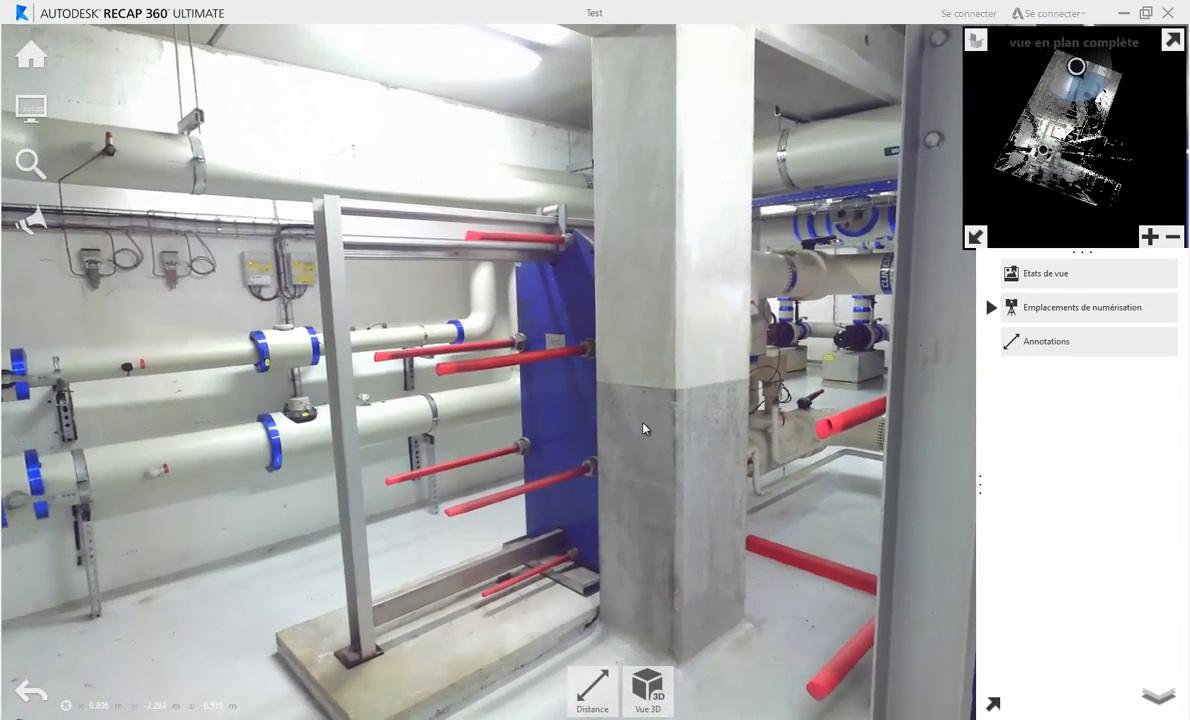
mouse_move(592, 688)
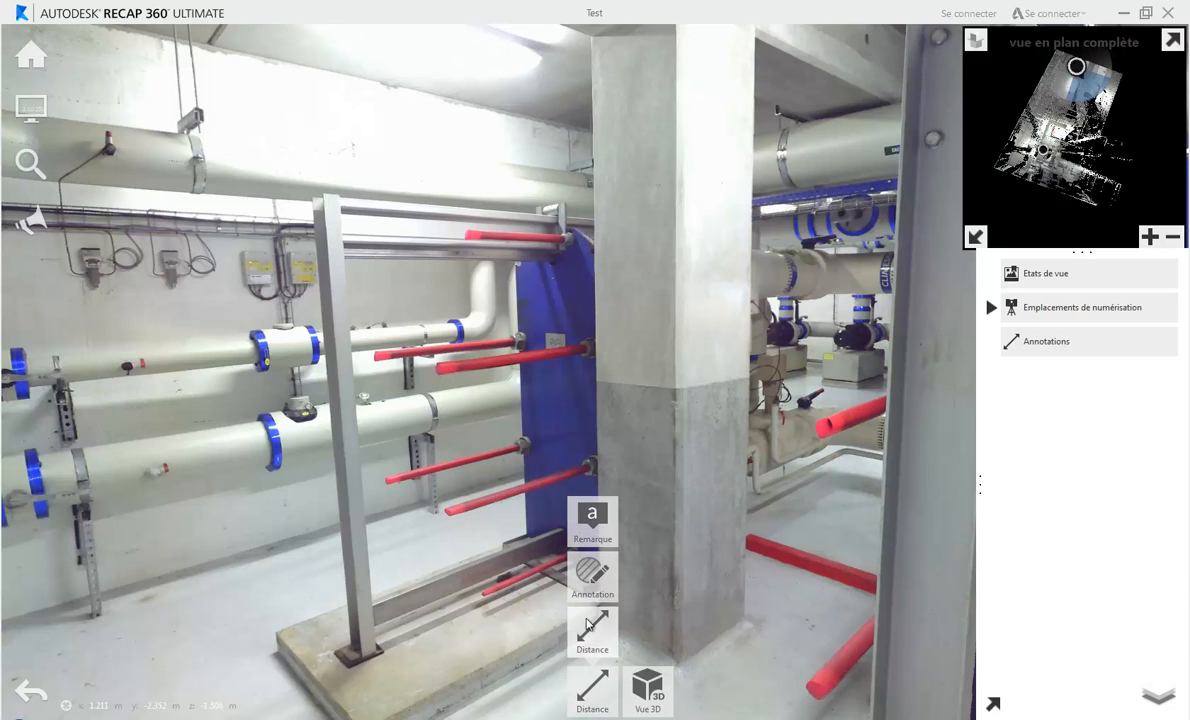
click(593, 632)
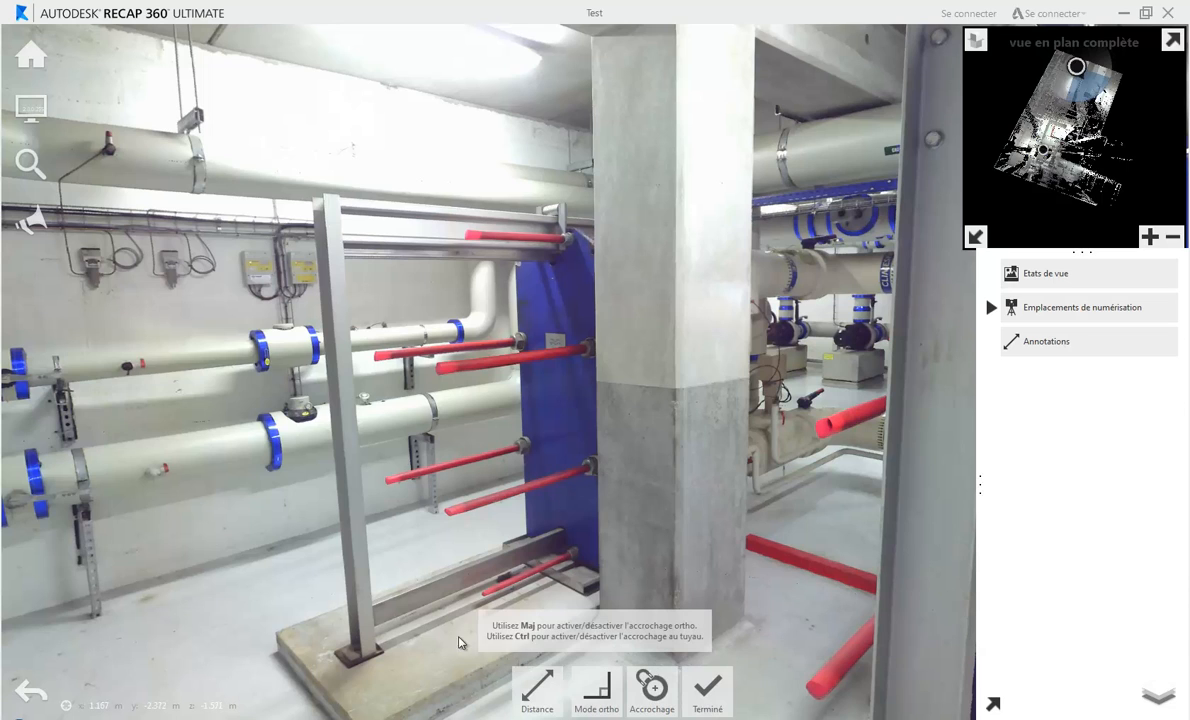
drag(388, 482, 527, 297)
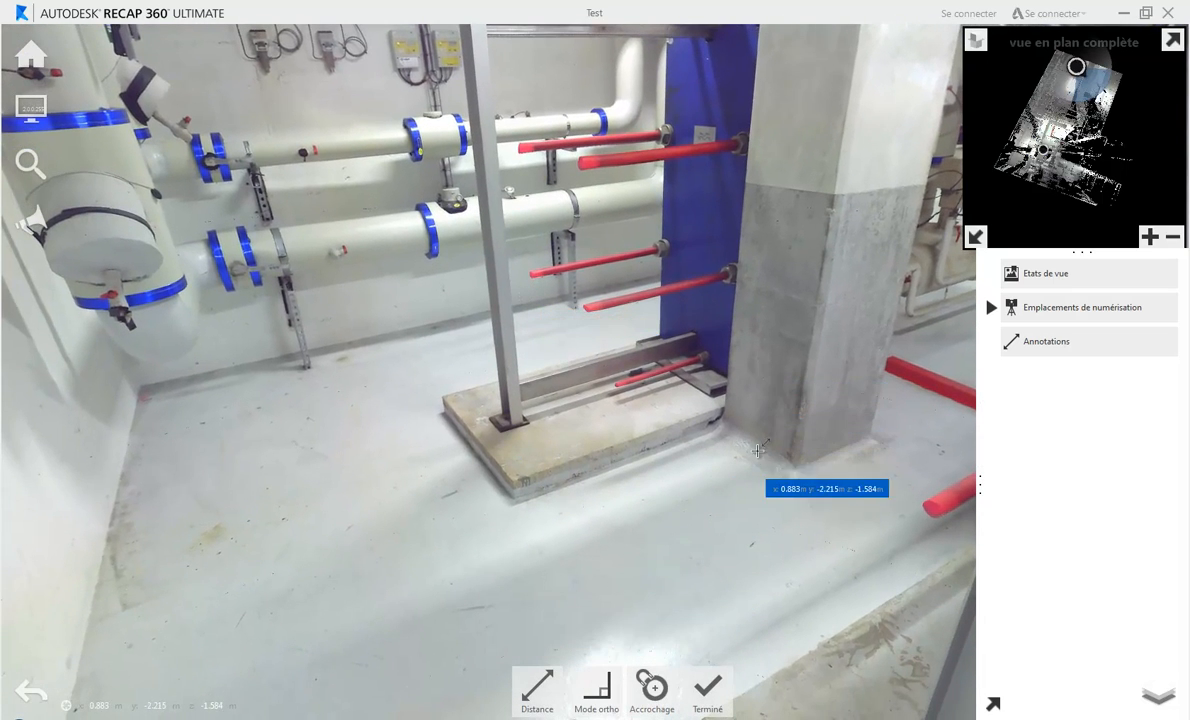
click(748, 404)
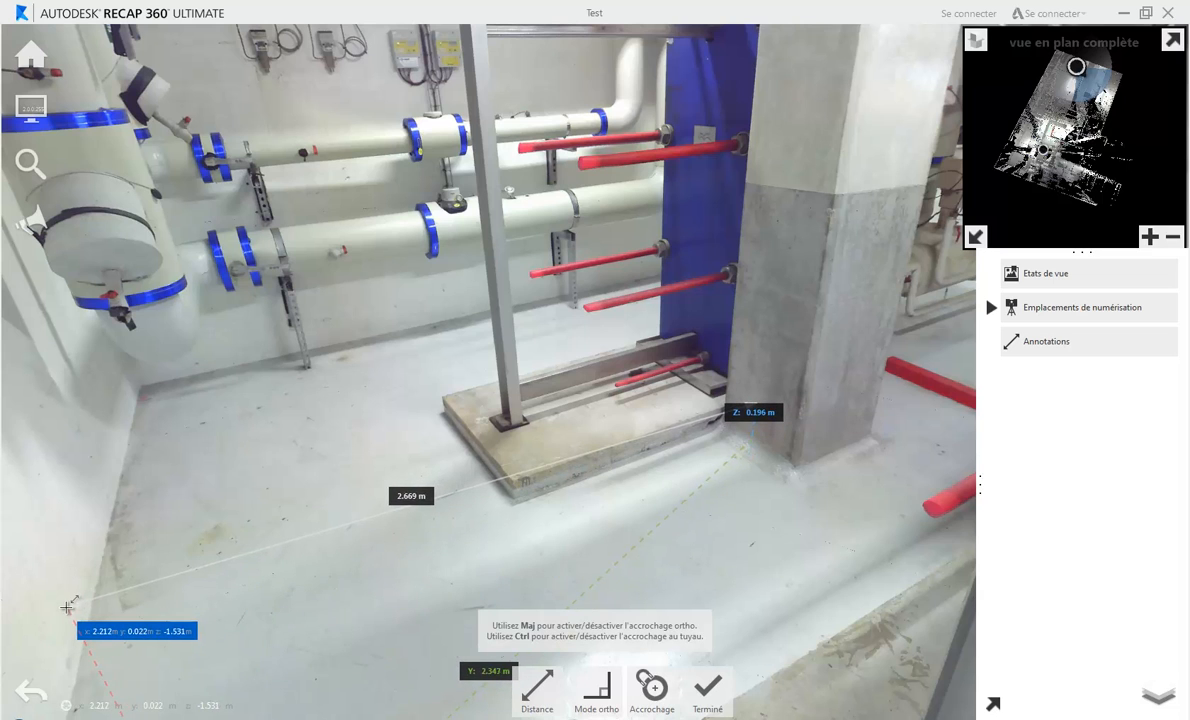
drag(80, 605, 104, 488)
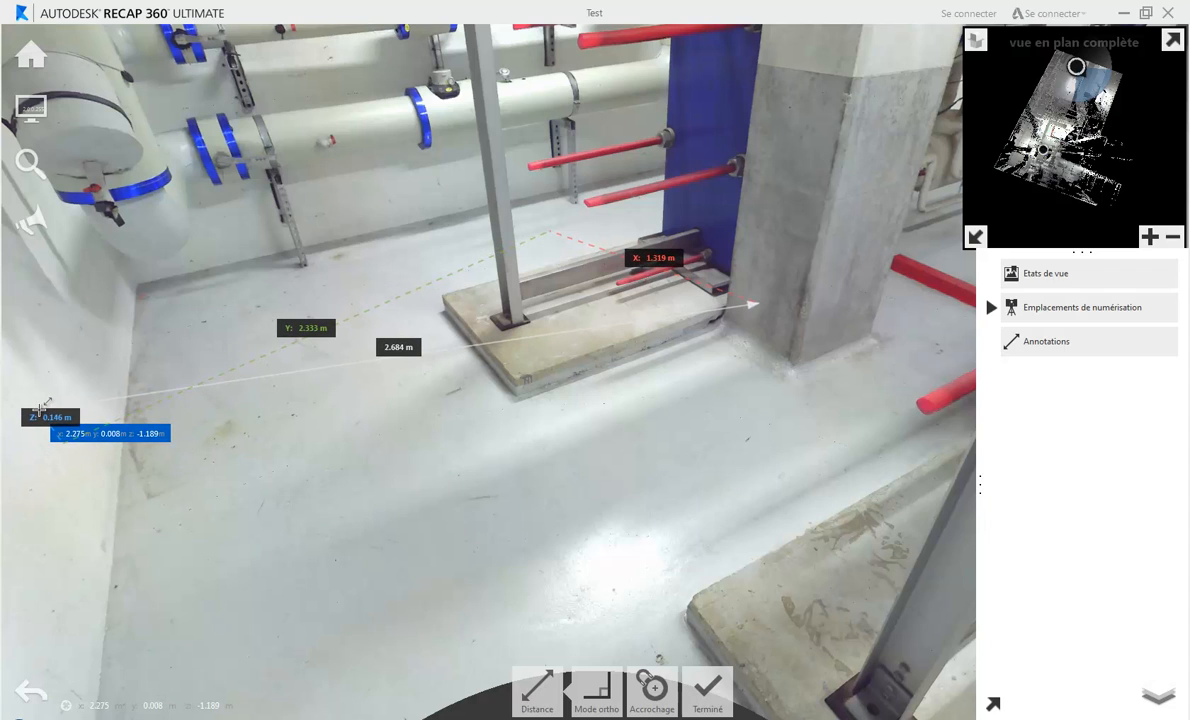
click(36, 468)
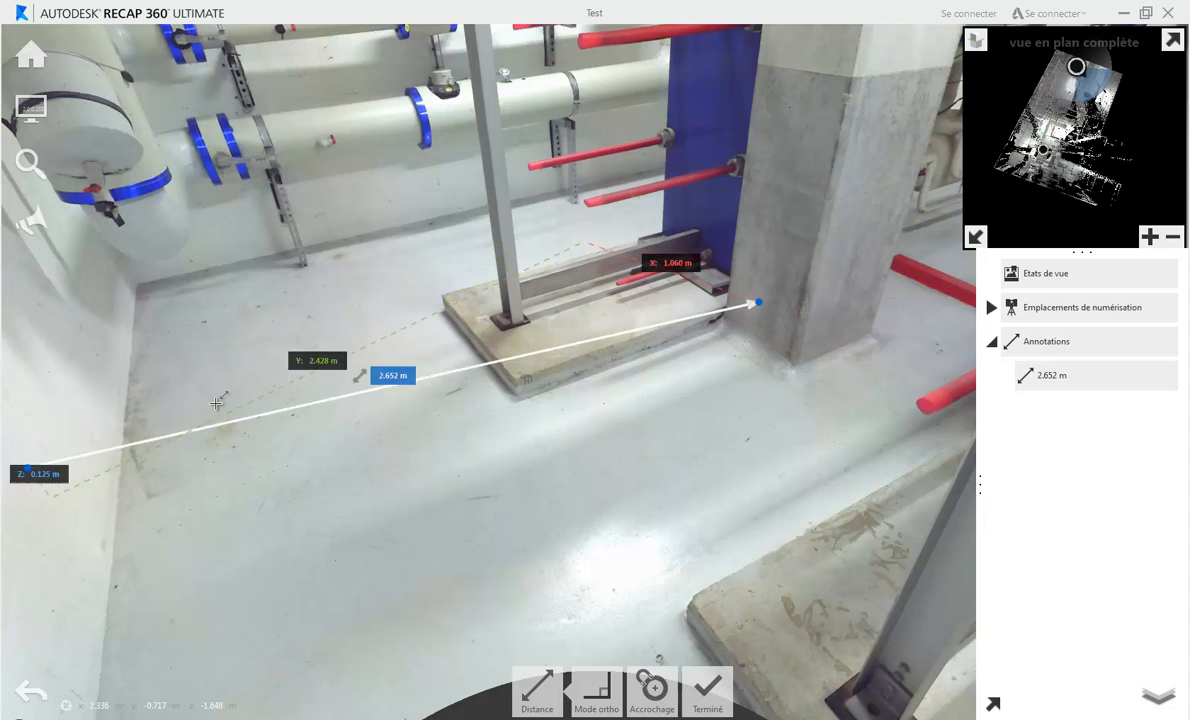
click(249, 426)
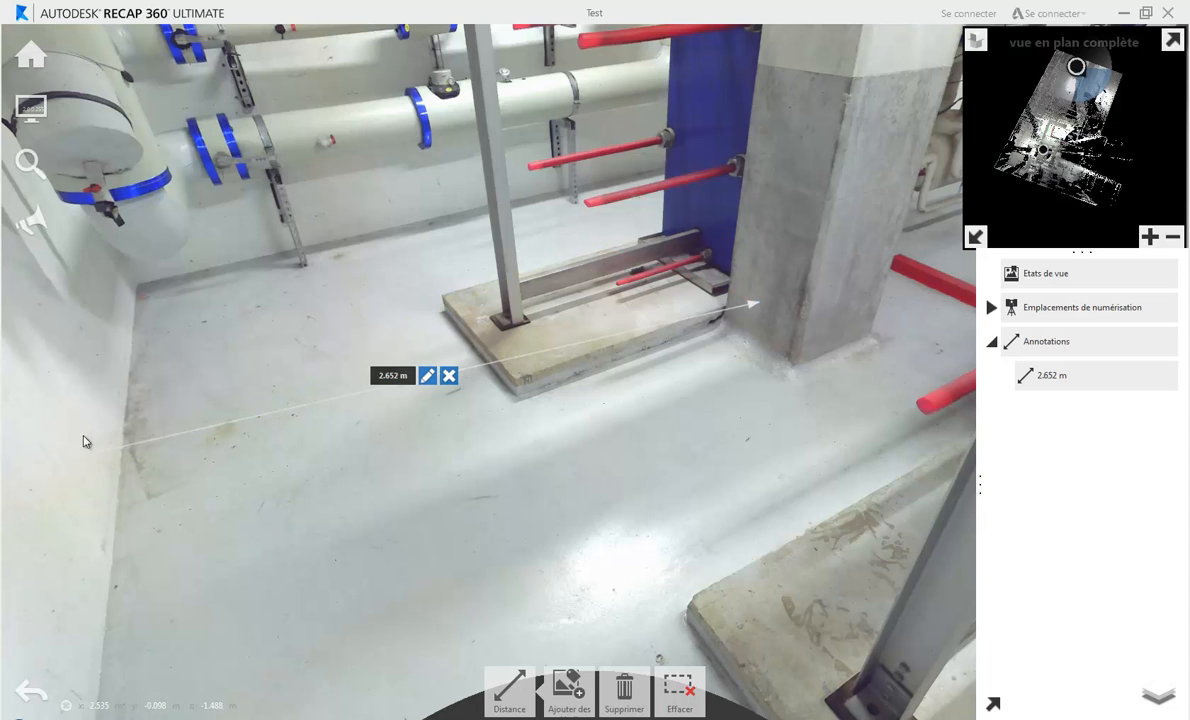
mouse_move(22, 470)
mouse_down()
mouse_move(35, 388)
mouse_move(25, 475)
mouse_move(105, 418)
mouse_move(55, 449)
mouse_move(172, 336)
mouse_move(143, 286)
mouse_up()
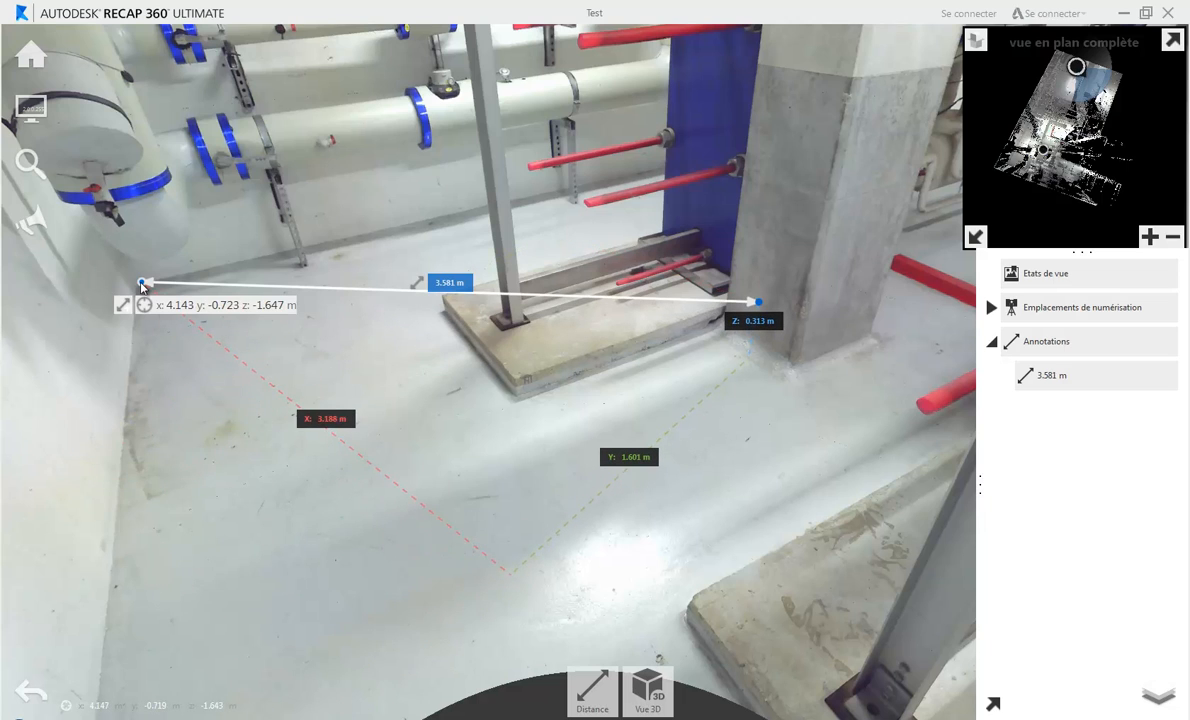
click(447, 288)
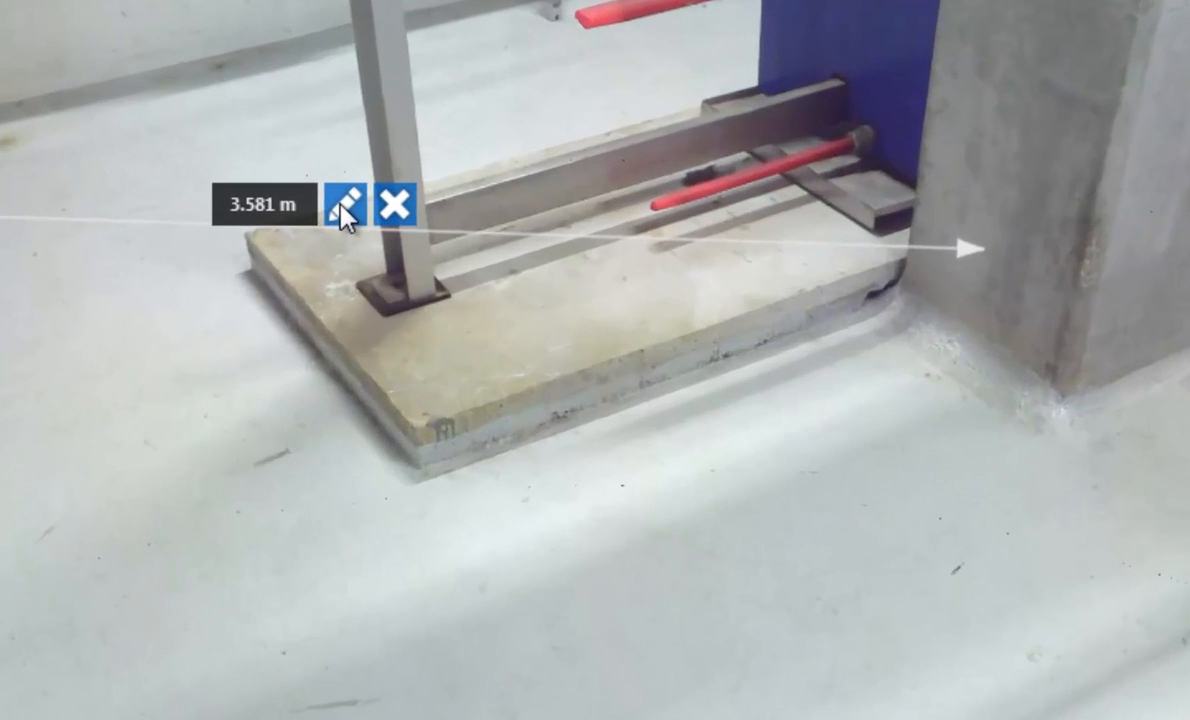
click(341, 207)
click(369, 119)
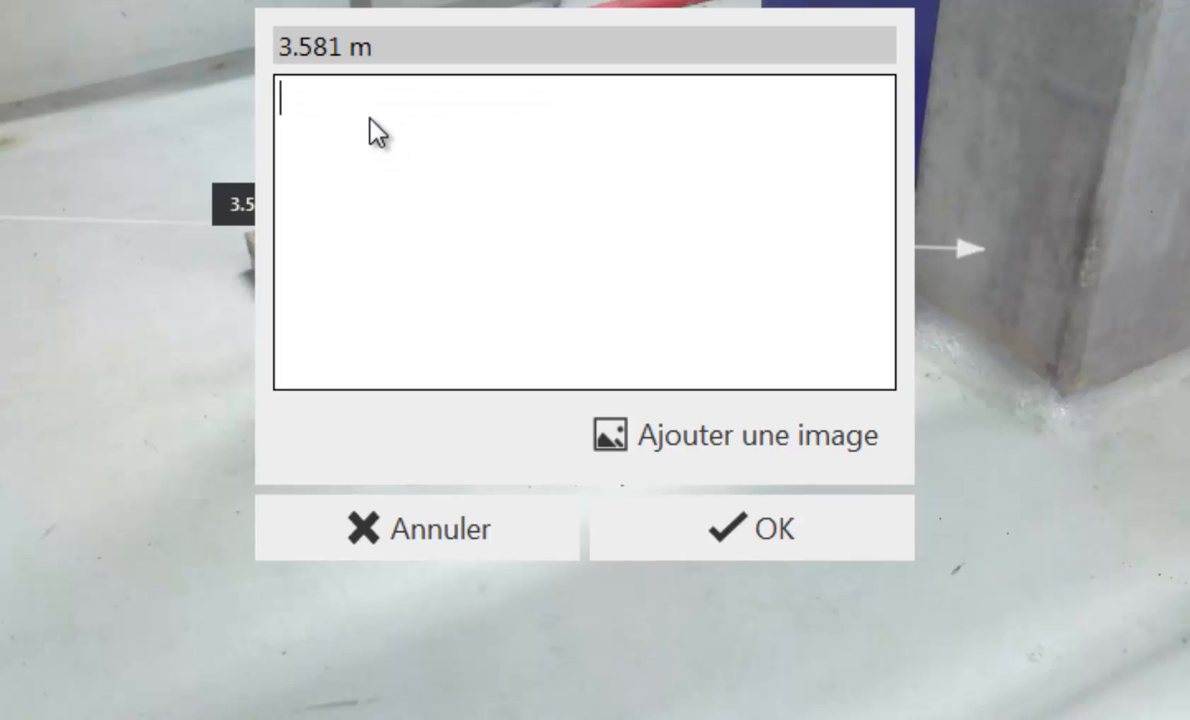
text(toto)
click(664, 435)
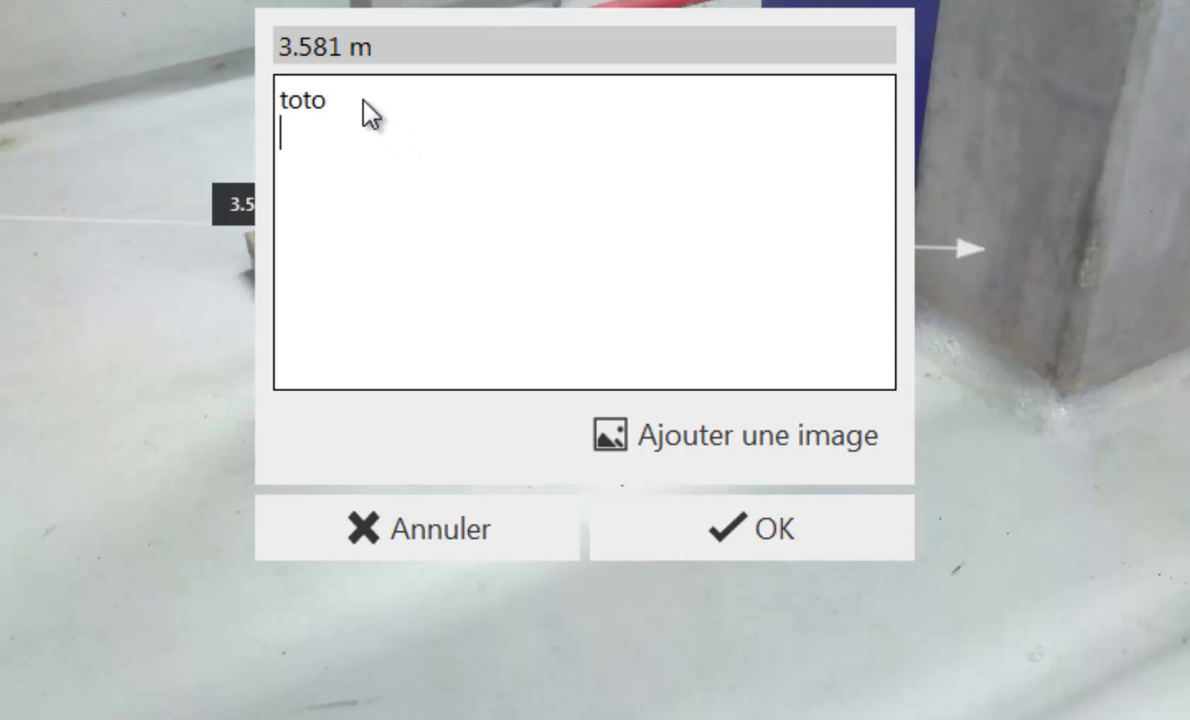
text(https://www.google.fr/)
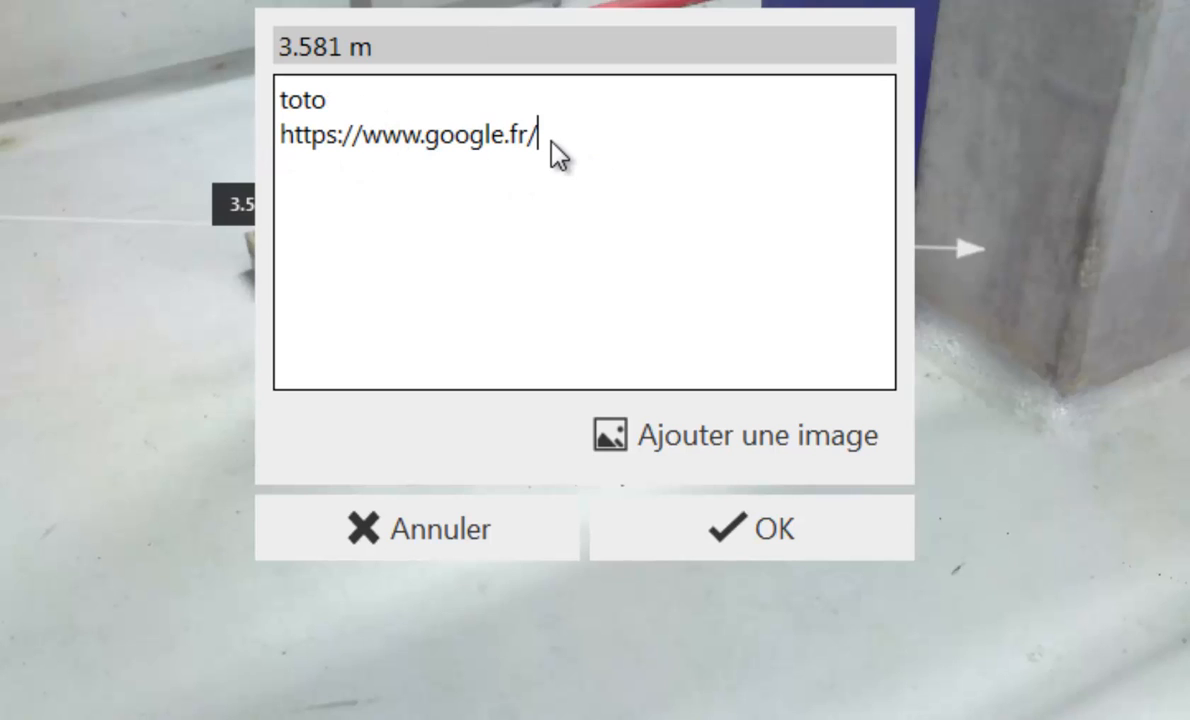
key(Return)
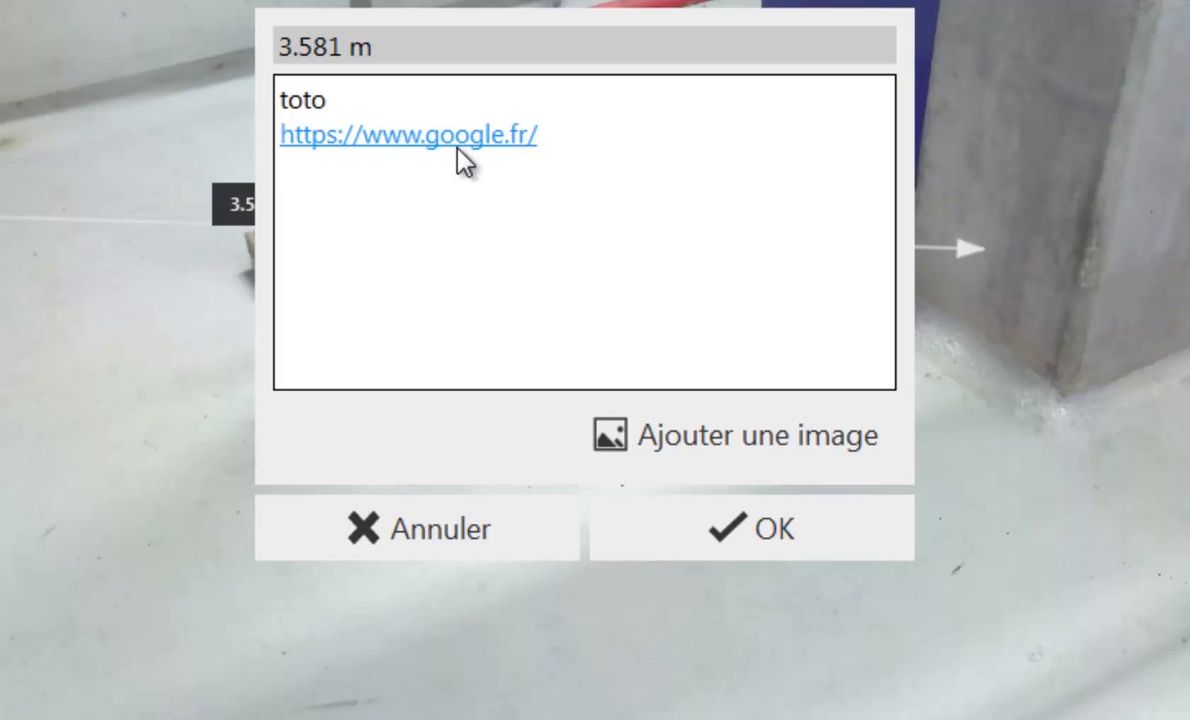
click(770, 526)
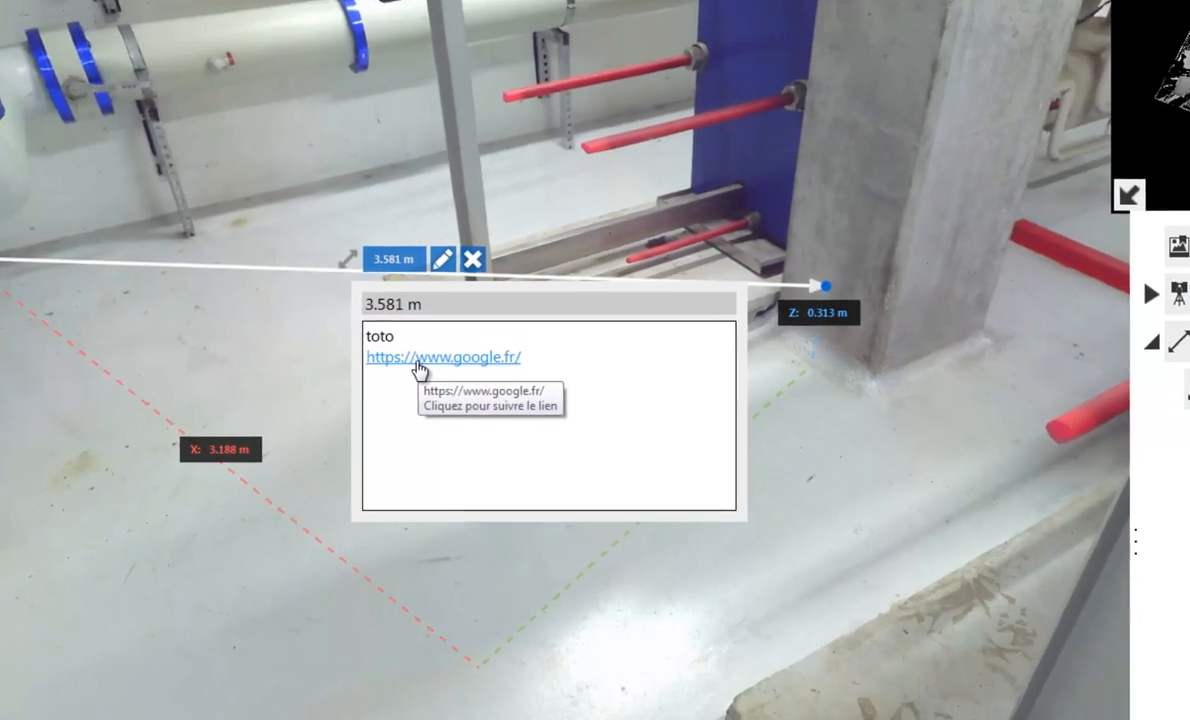
Follow the Google link in the measurement's note to test it, and return to ReCap
click(336, 372)
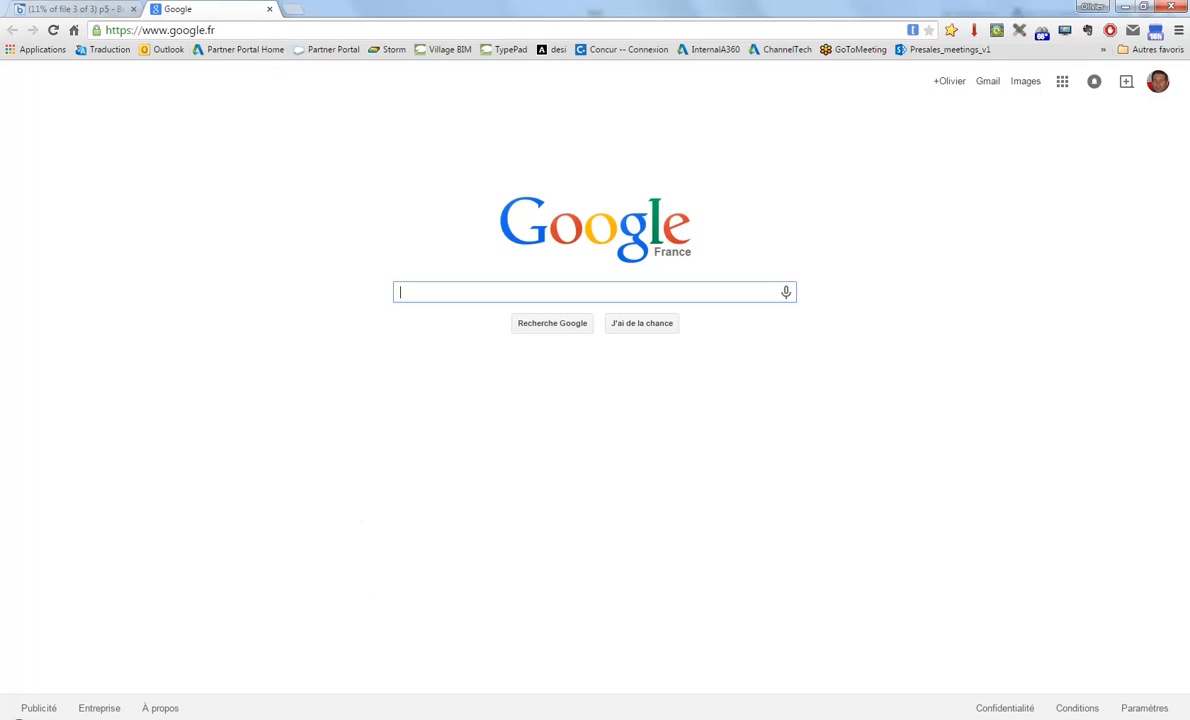
key(alt+Tab)
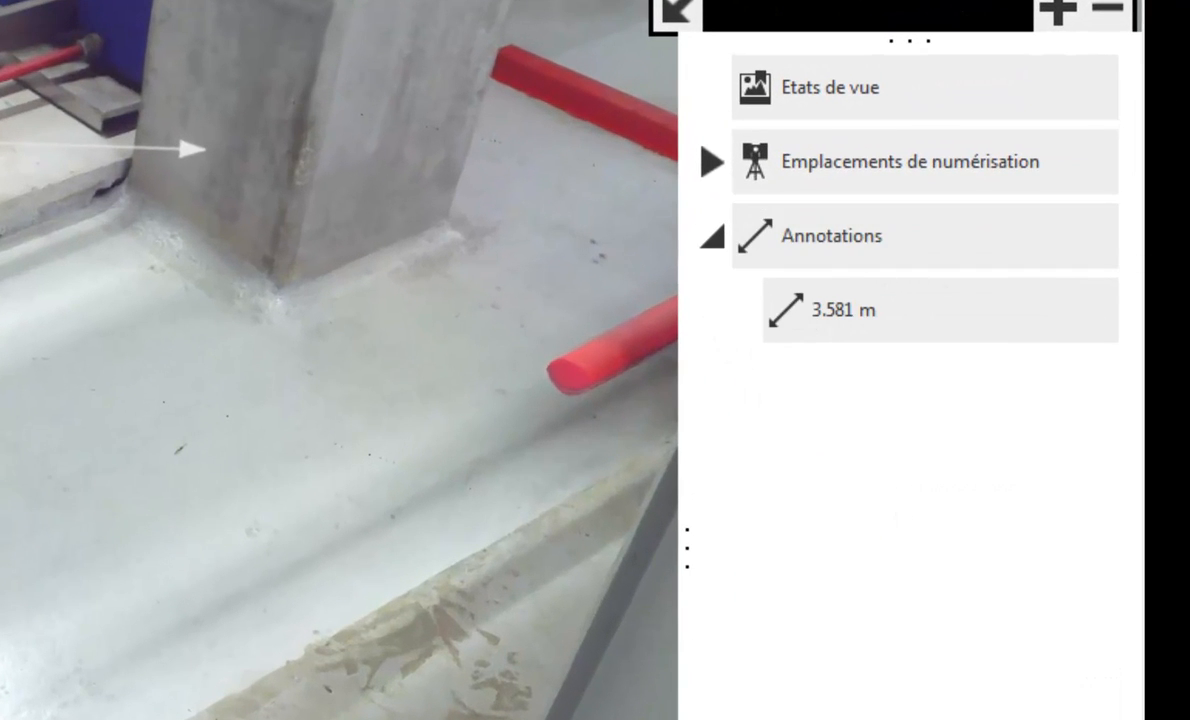
mouse_move(905, 317)
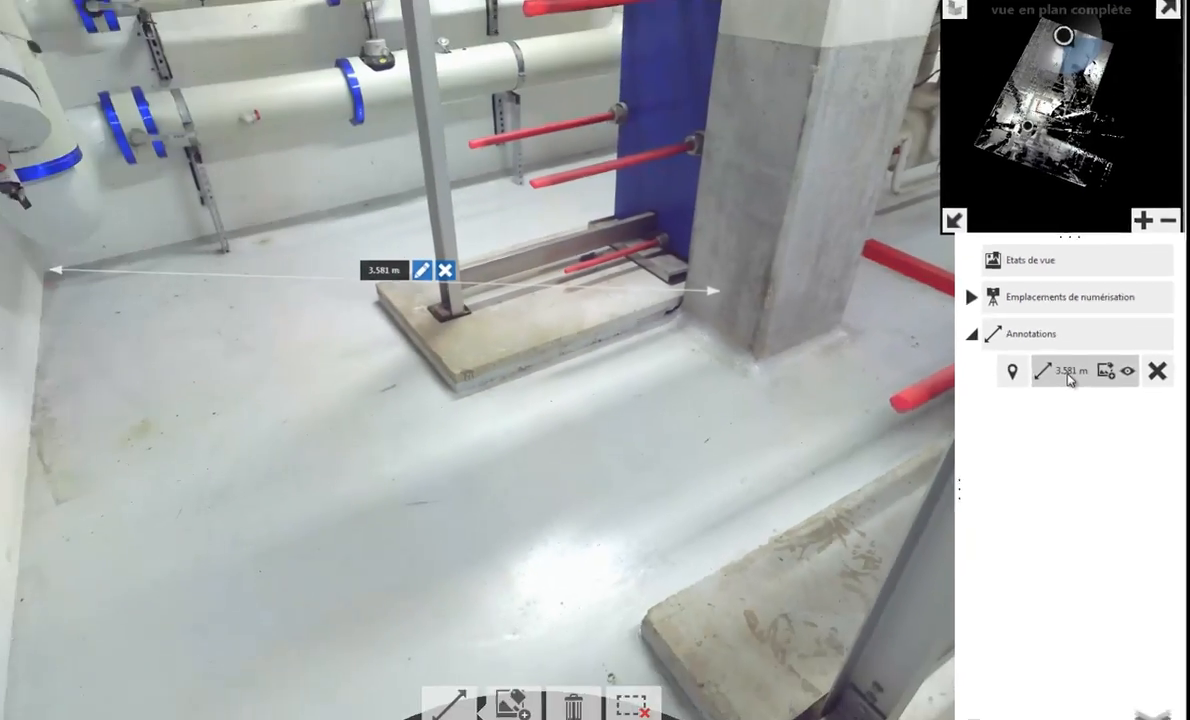
Turn the view away from the distance measurement and jump back to it from the annotations list
drag(731, 426, 5, 700)
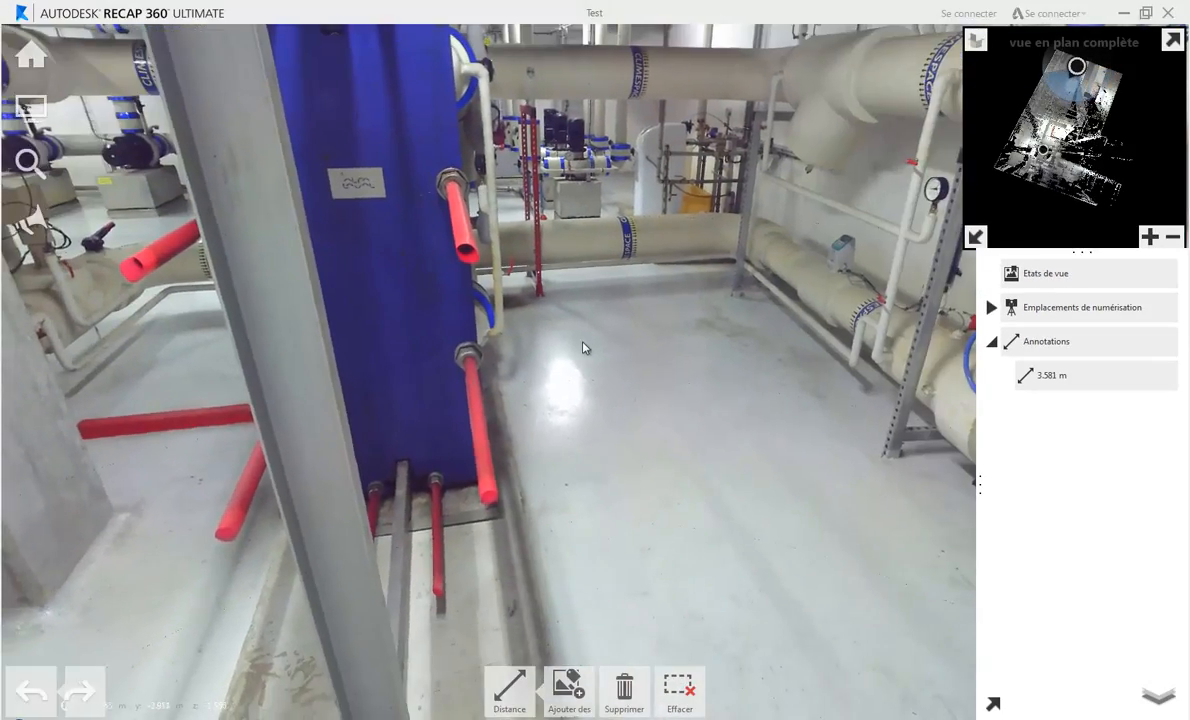
drag(583, 347, 500, 589)
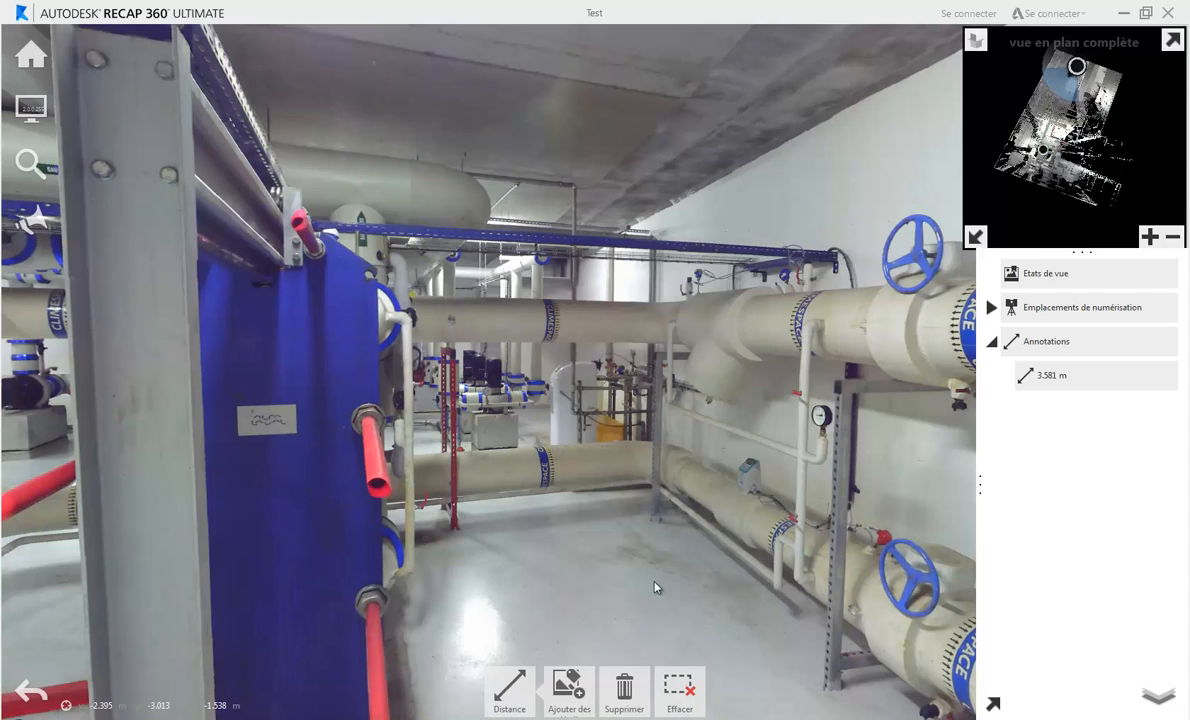
mouse_move(1028, 380)
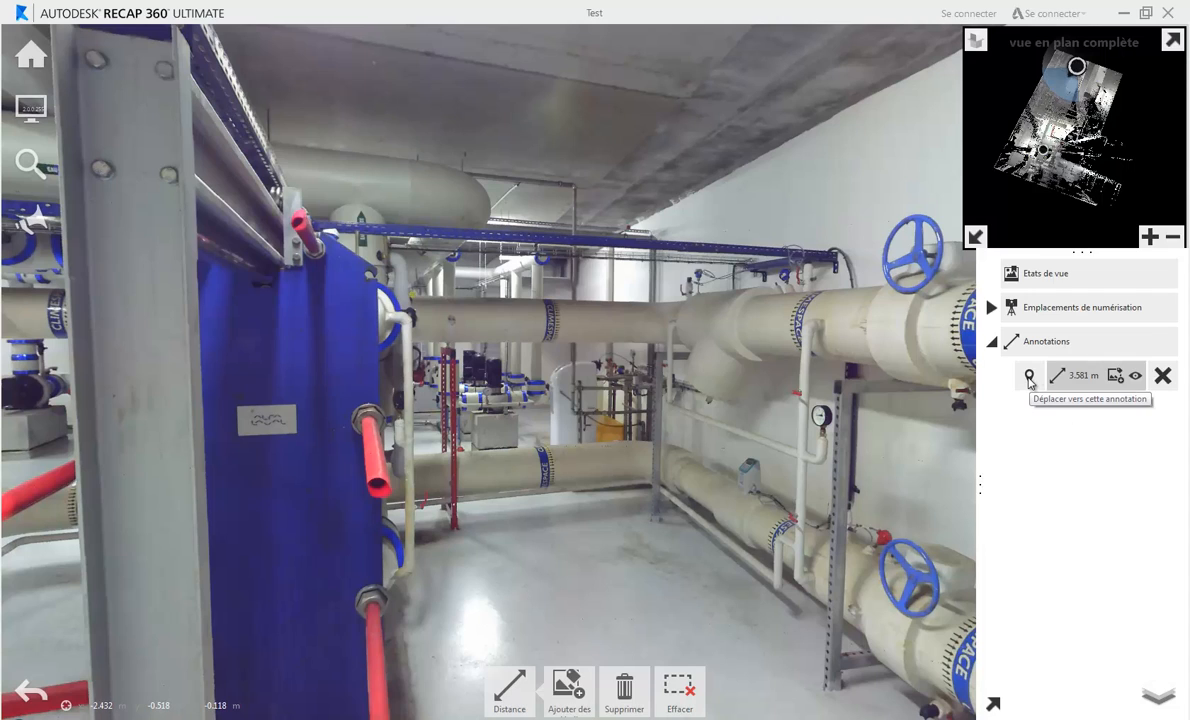
click(1030, 382)
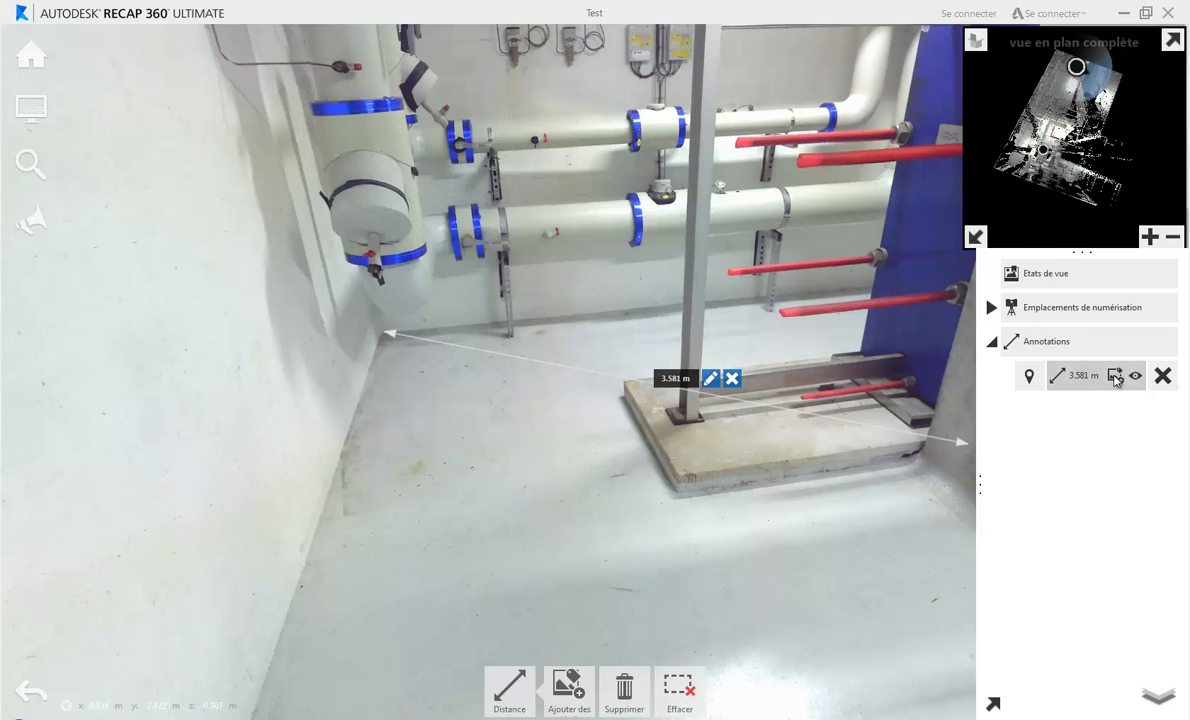
Review the note of the column-to-corner measurement, and toggle the measurement's visibility off and on again
click(1116, 379)
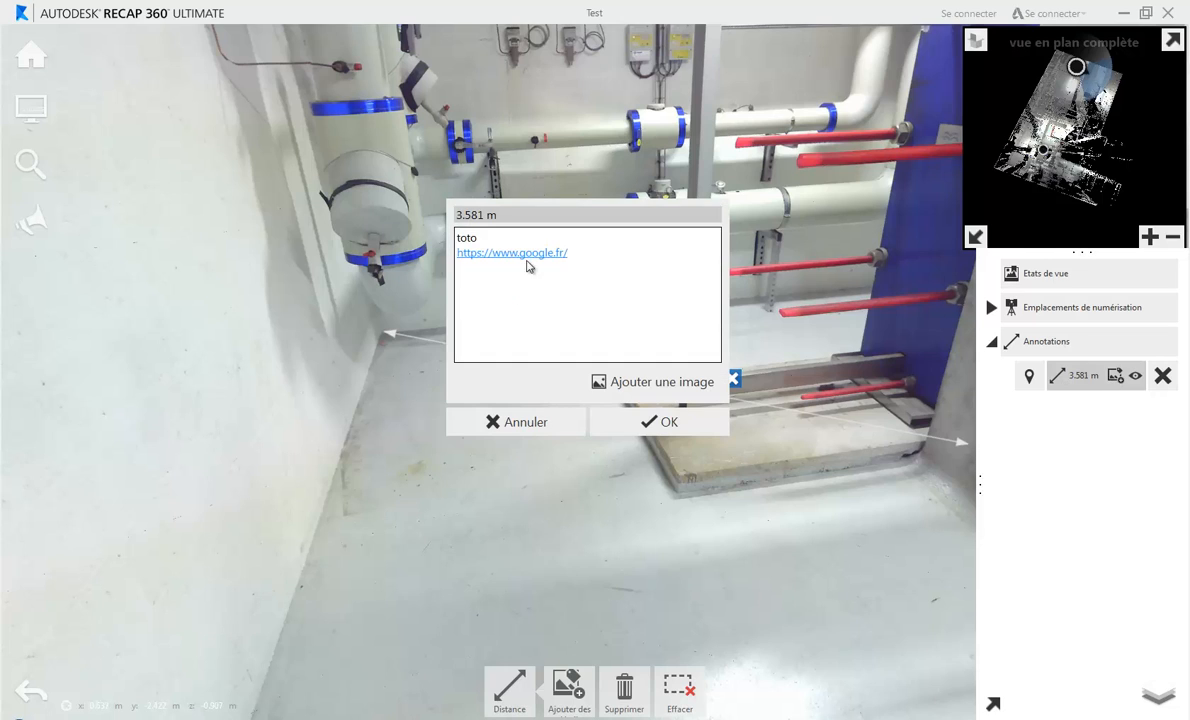
click(660, 422)
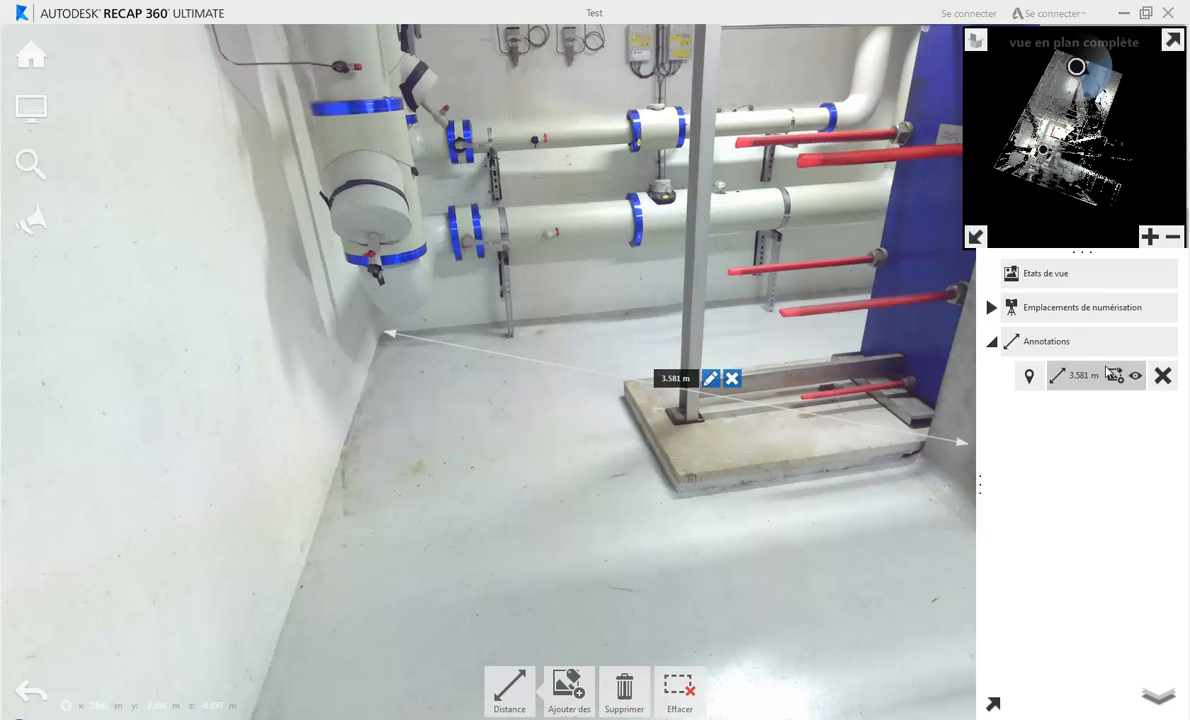
click(1136, 377)
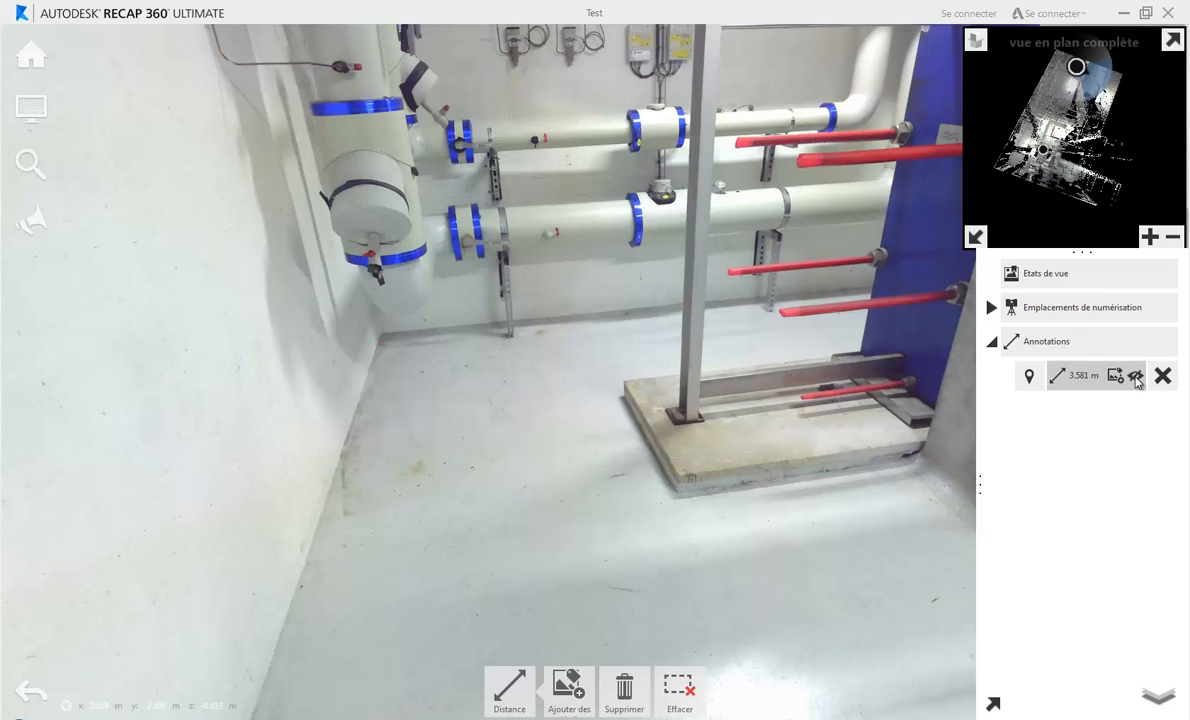
click(1136, 377)
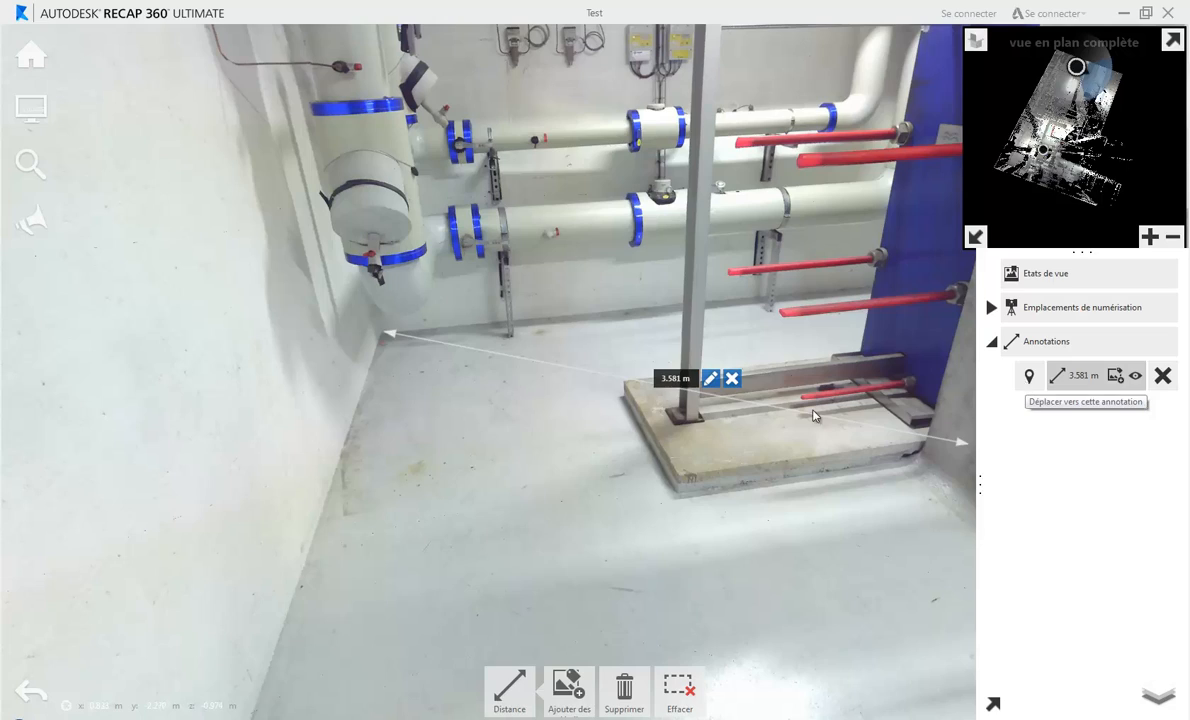
click(1028, 380)
Add a vertical distance measurement in ortho mode between the ceiling and the floor beside the concrete column, with pipe snapping off
drag(769, 323, 222, 363)
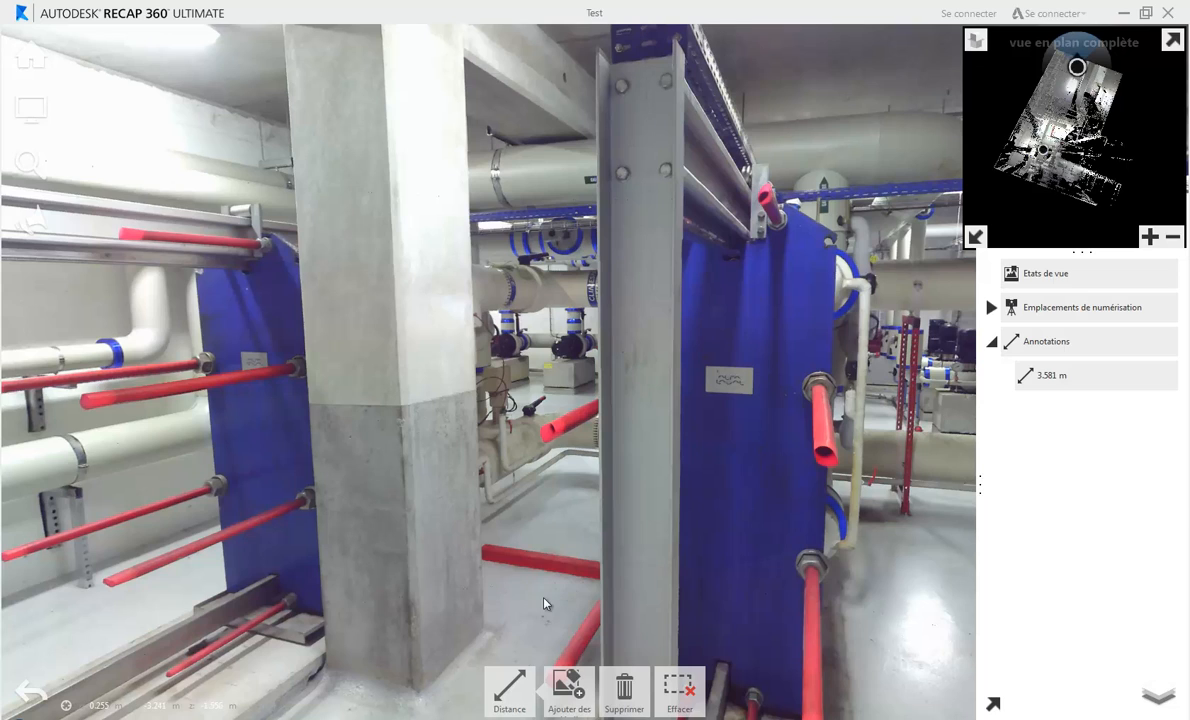
click(512, 686)
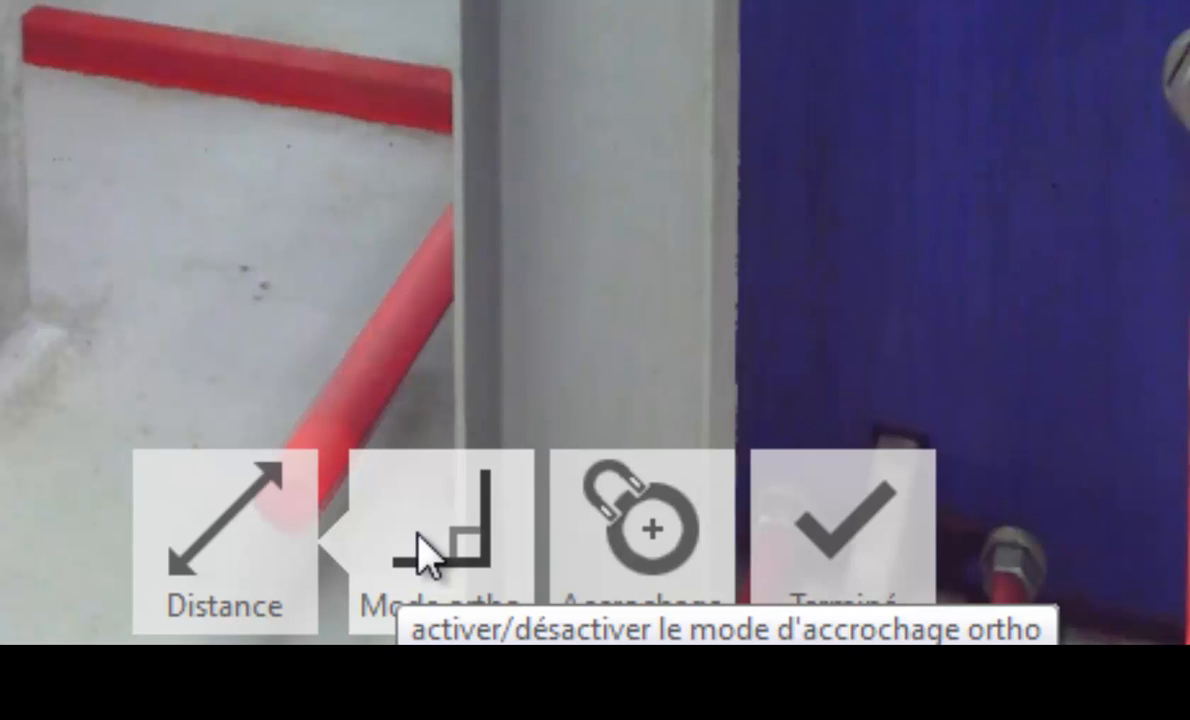
click(428, 556)
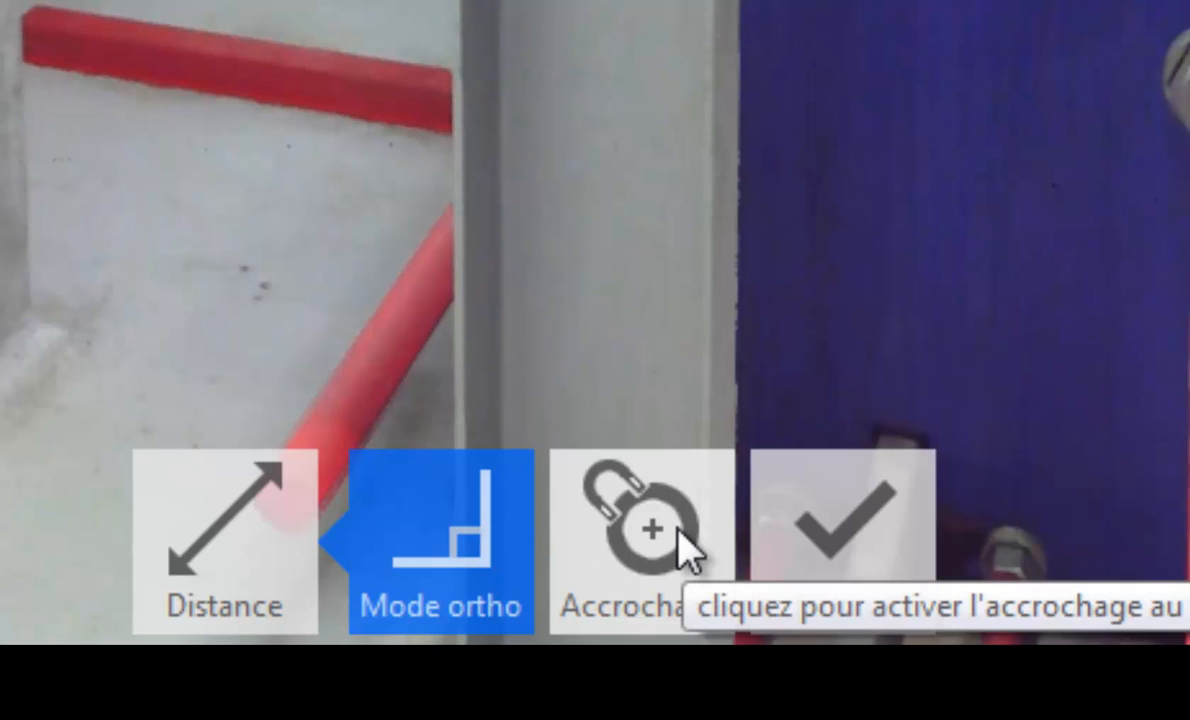
click(688, 549)
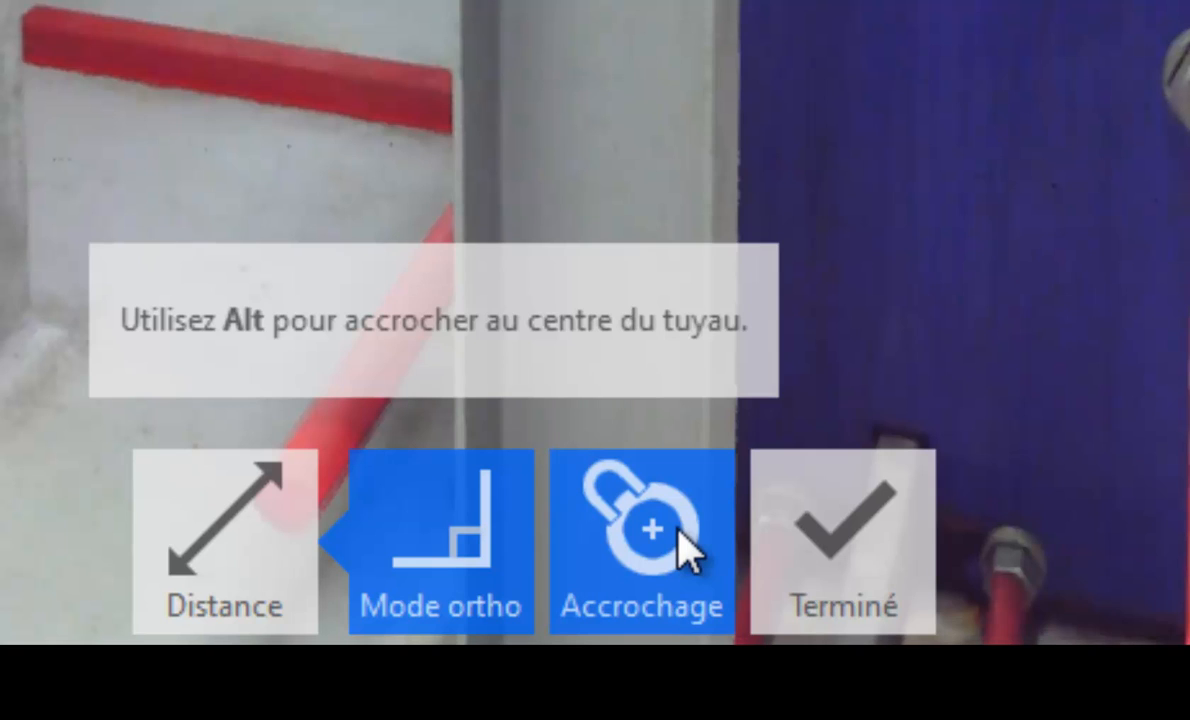
click(686, 549)
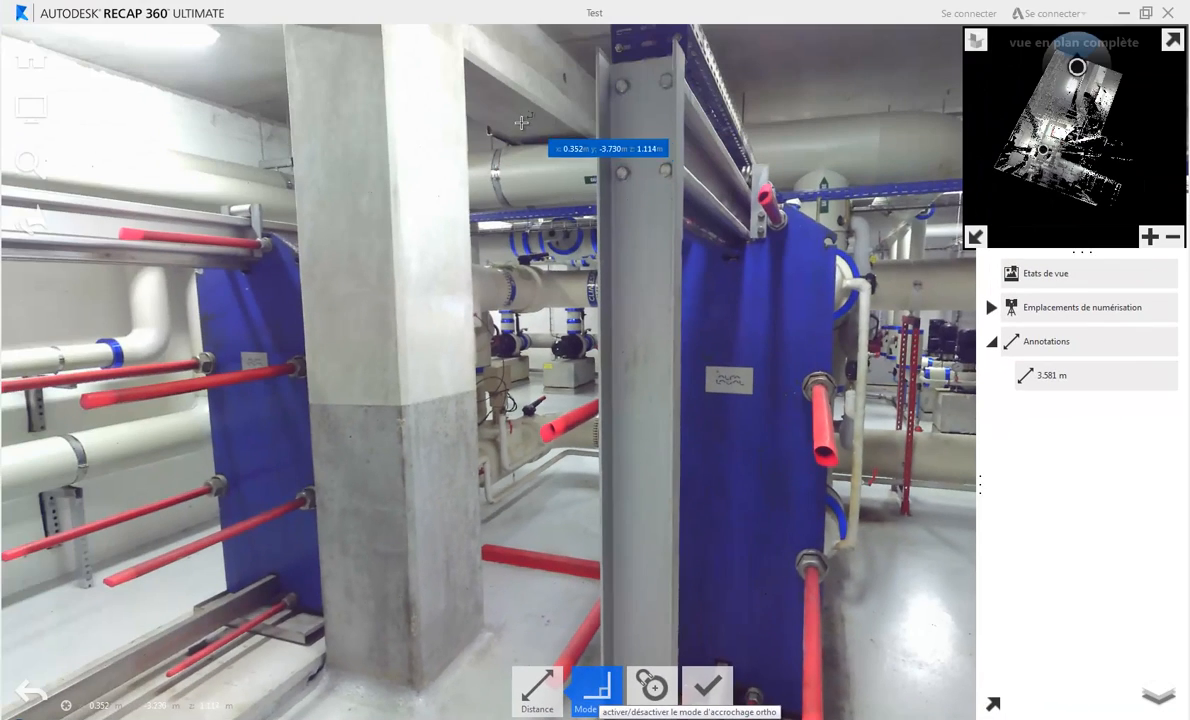
click(513, 128)
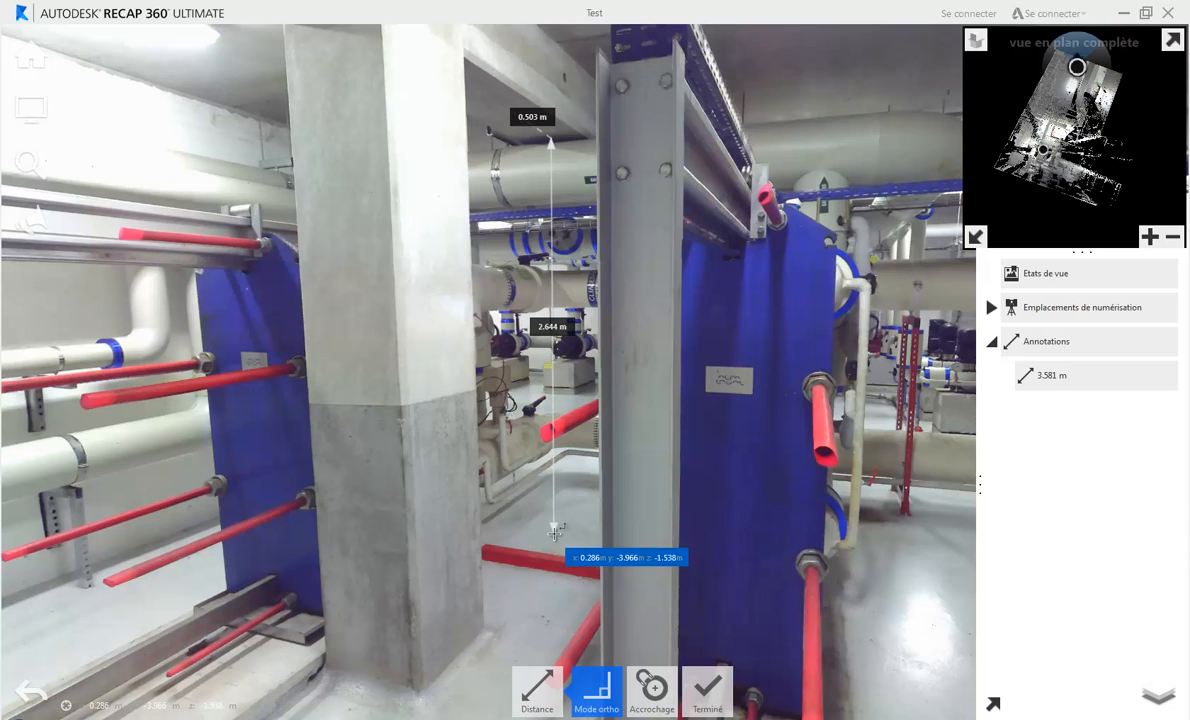
click(541, 541)
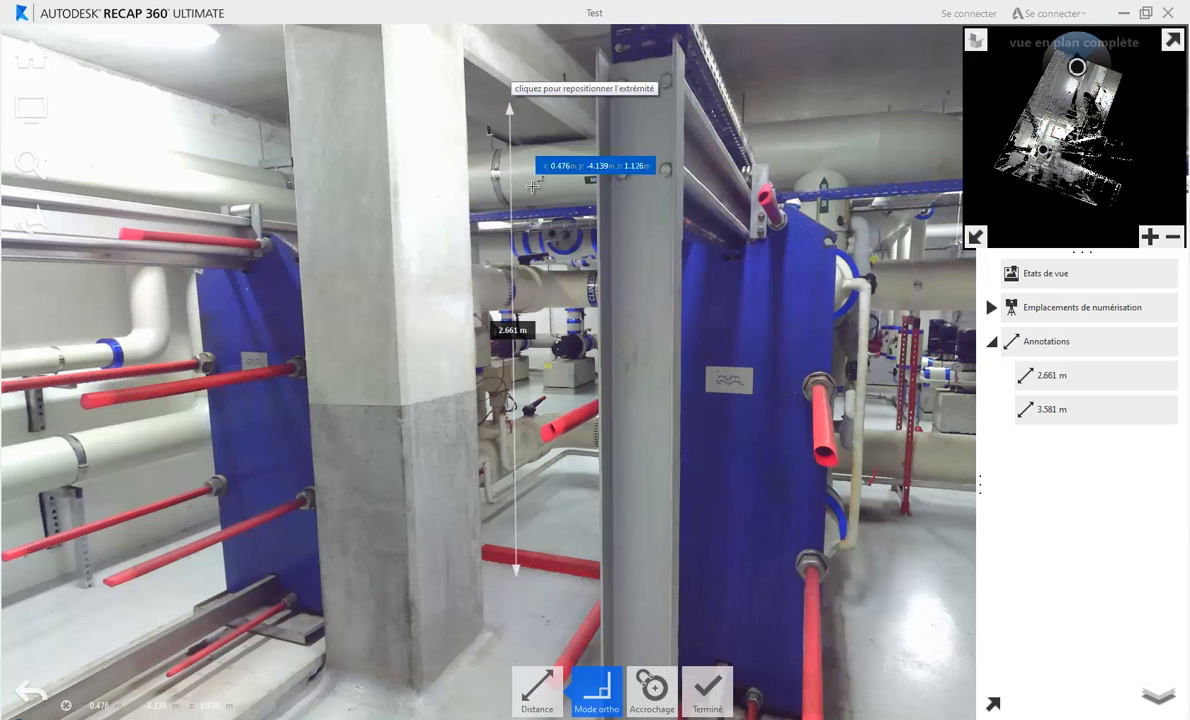
Reposition the floor endpoint of the vertical measurement beside the concrete column, and finish measuring
click(517, 571)
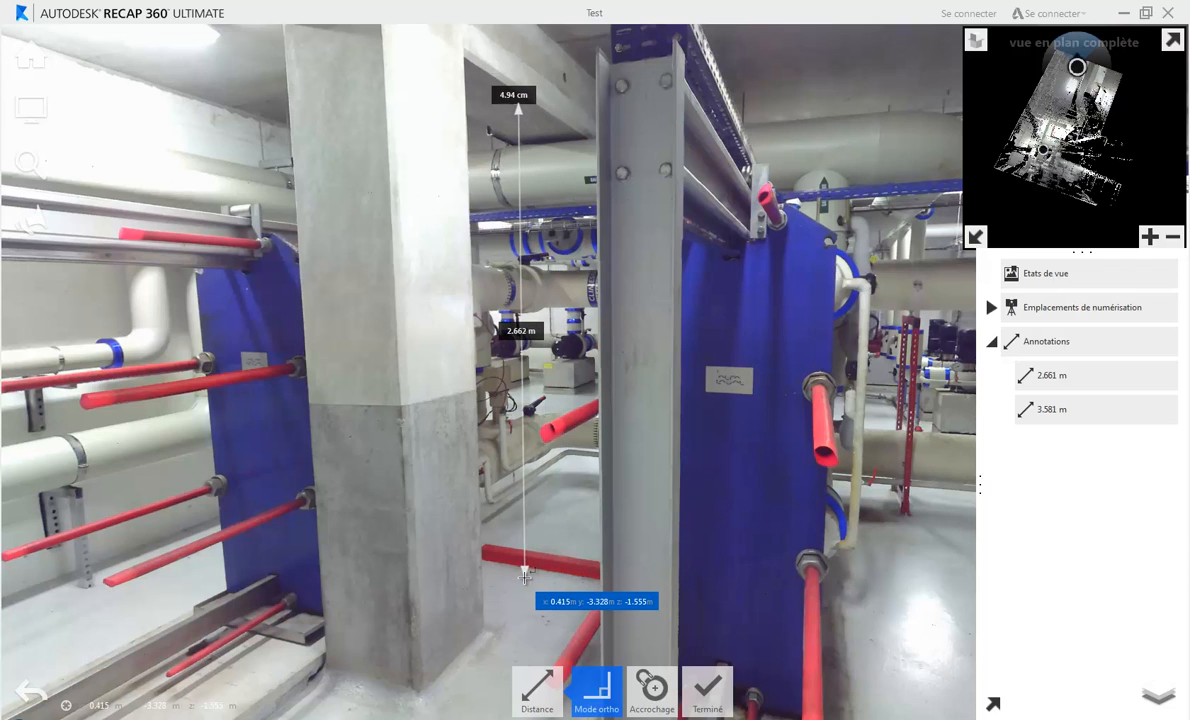
click(555, 520)
key(Escape)
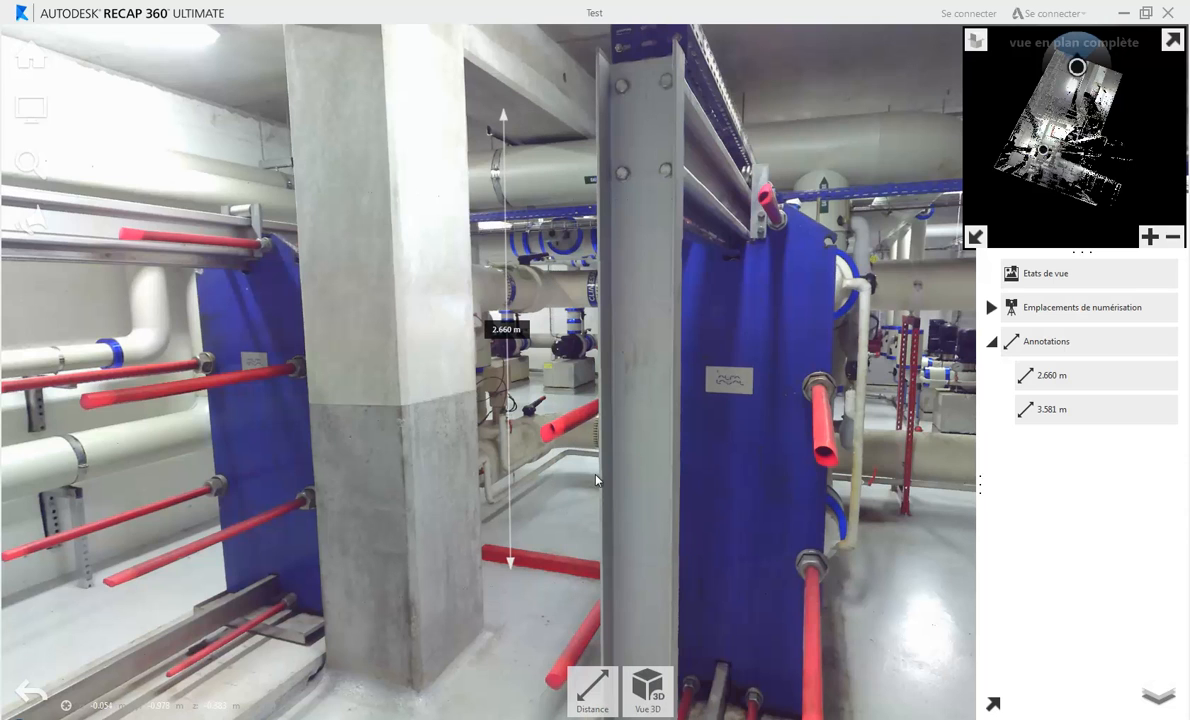
Add a vertical centre-to-centre distance measurement between the two horizontal wall pipes, using ortho mode and pipe-centre snapping
drag(234, 552, 697, 566)
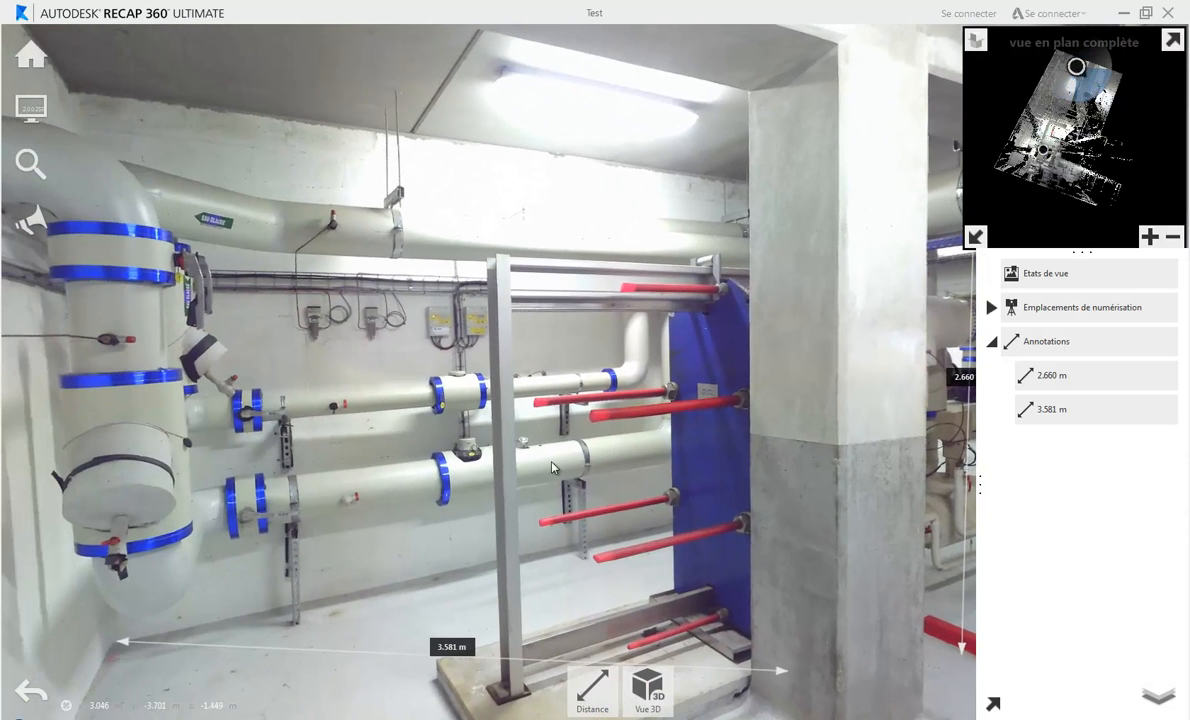
drag(420, 427, 356, 426)
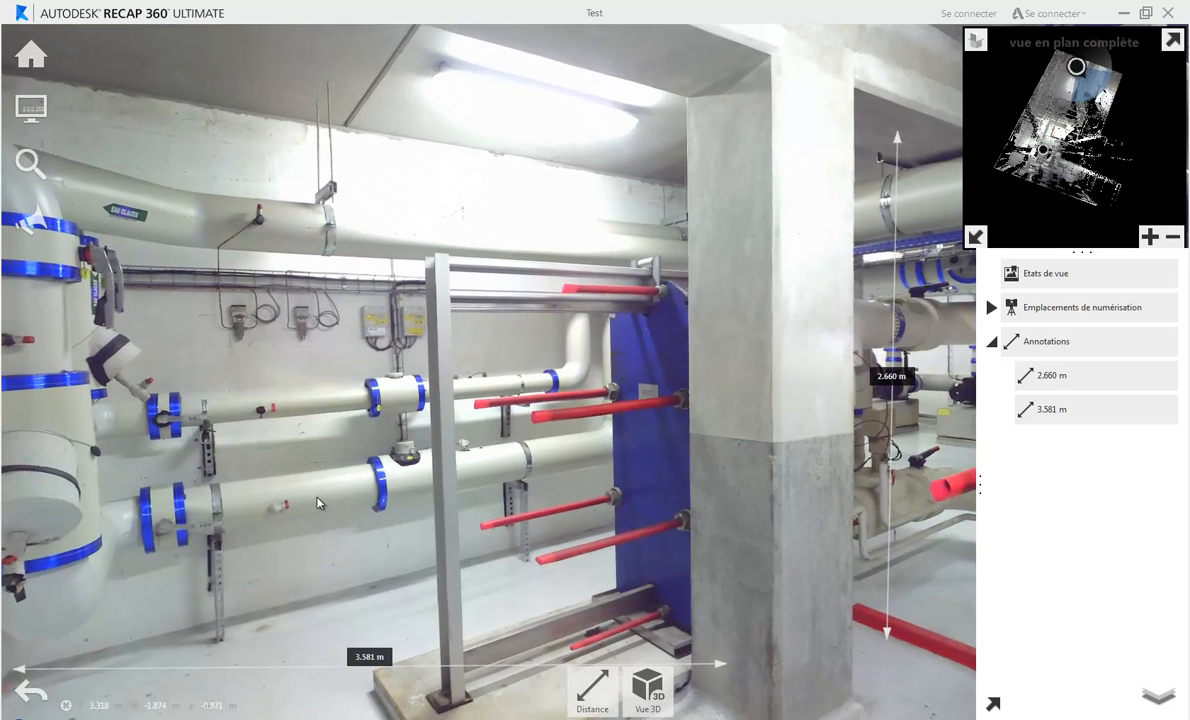
click(592, 688)
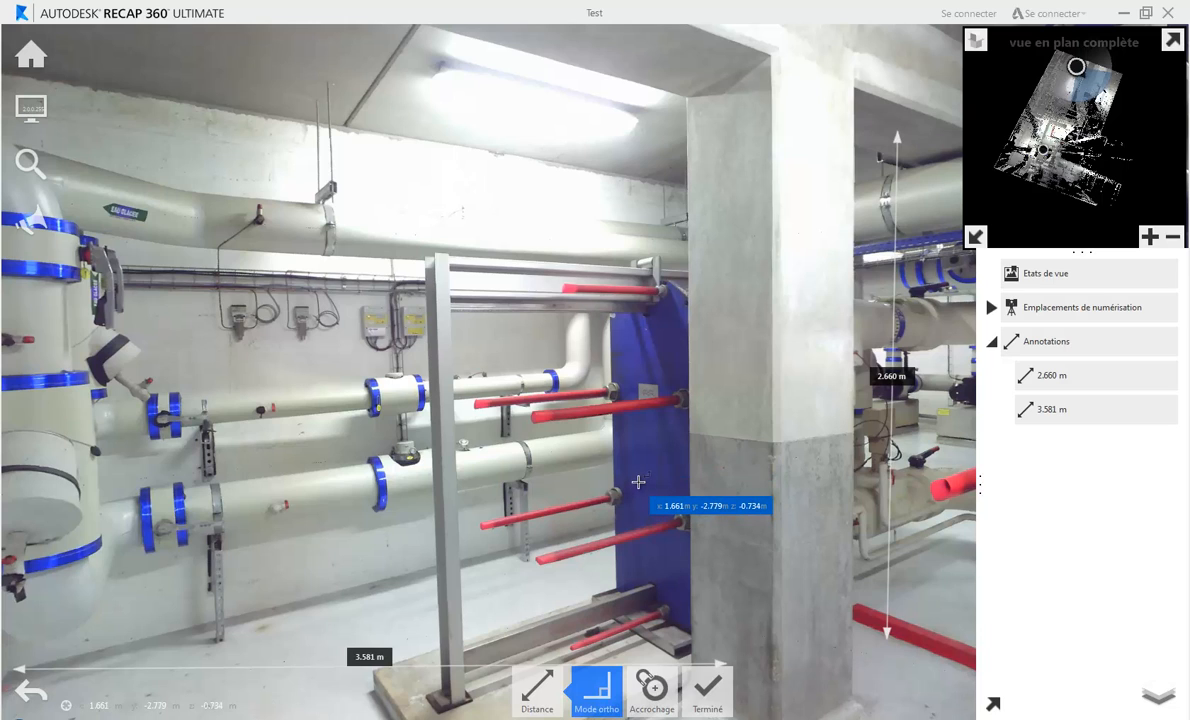
key(alt)
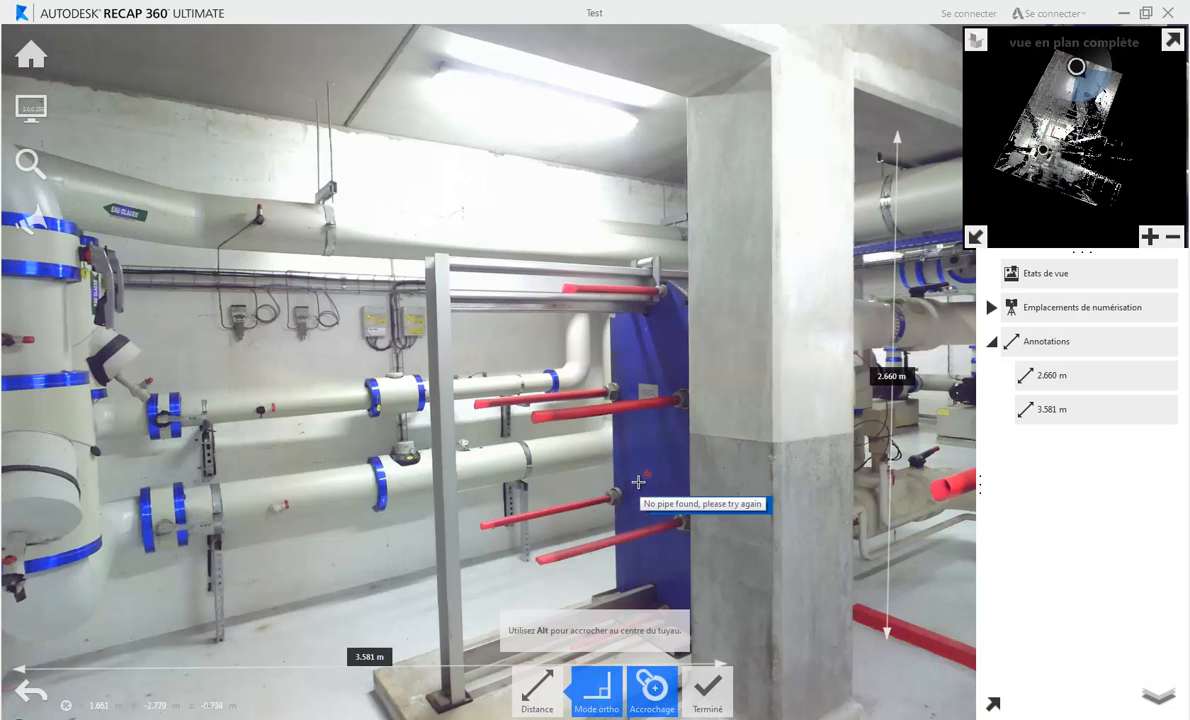
click(298, 403)
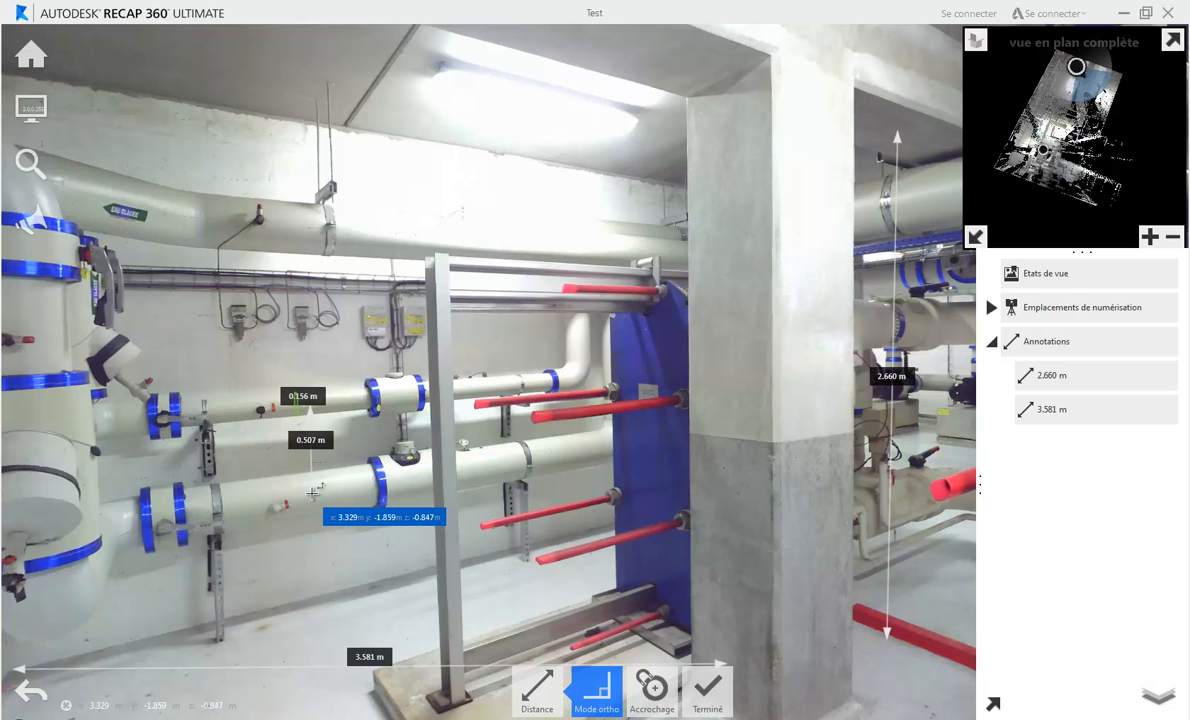
key(alt)
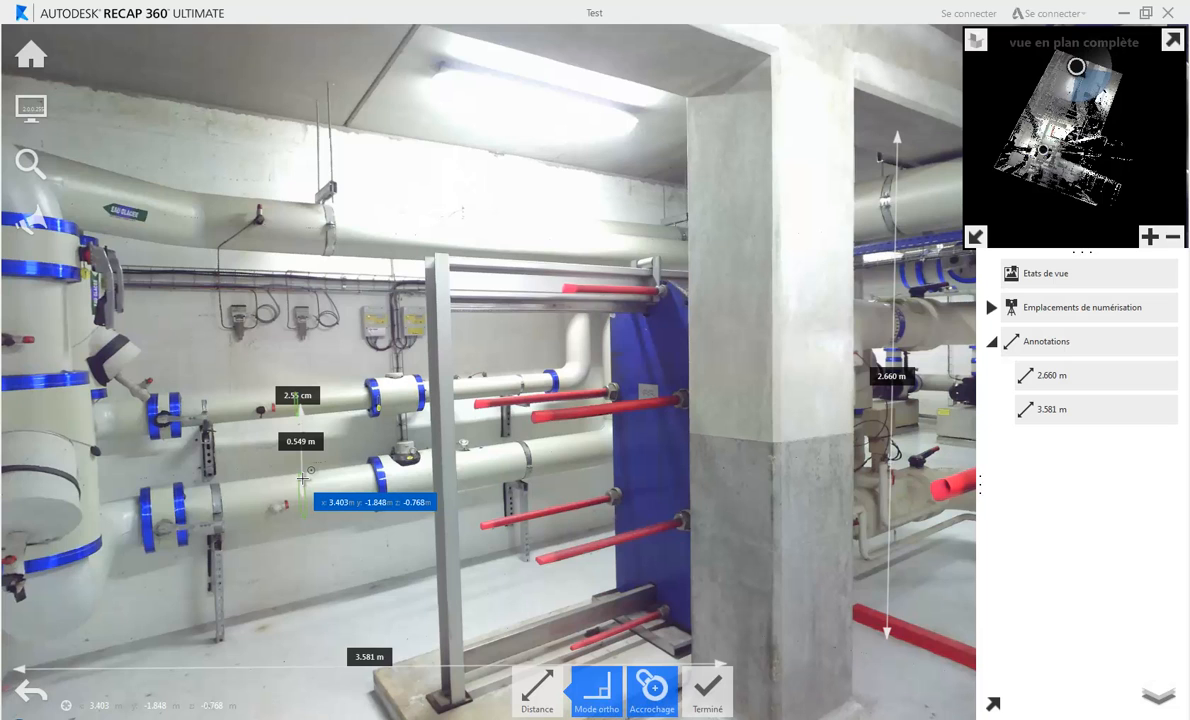
click(303, 479)
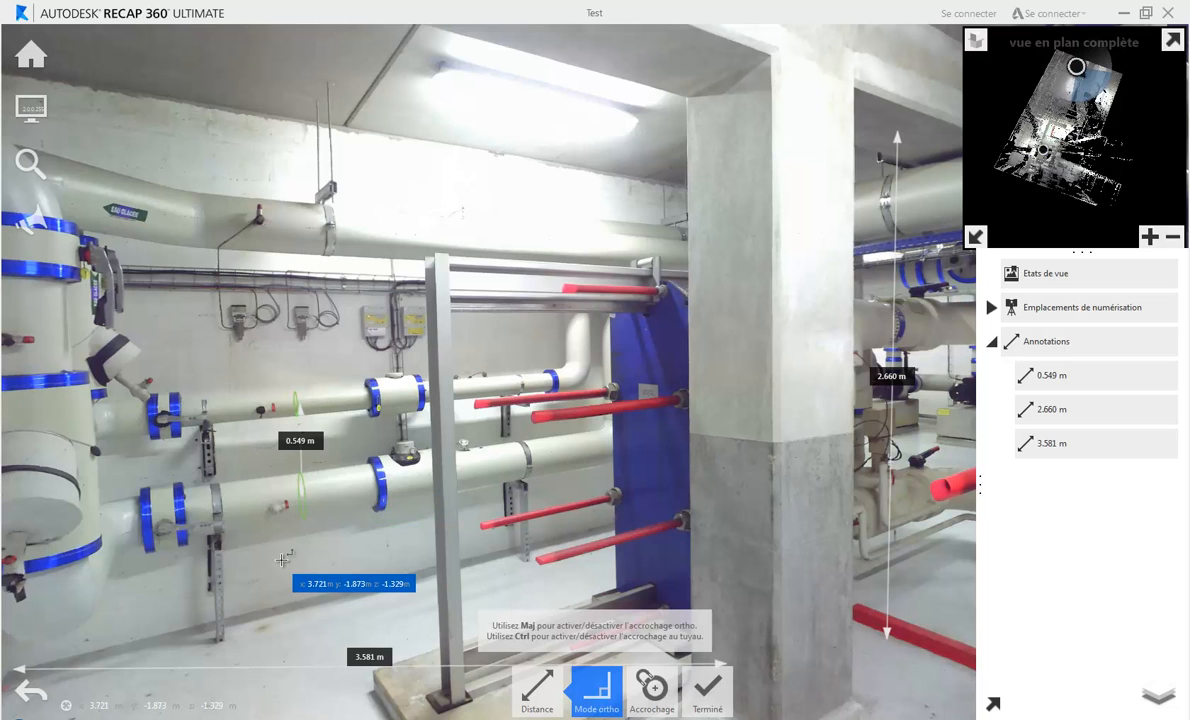
Add a second vertical measurement between the same two wall pipes, snapping to the pipes' exteriors instead of their centres
middle_drag(311, 543, 269, 572)
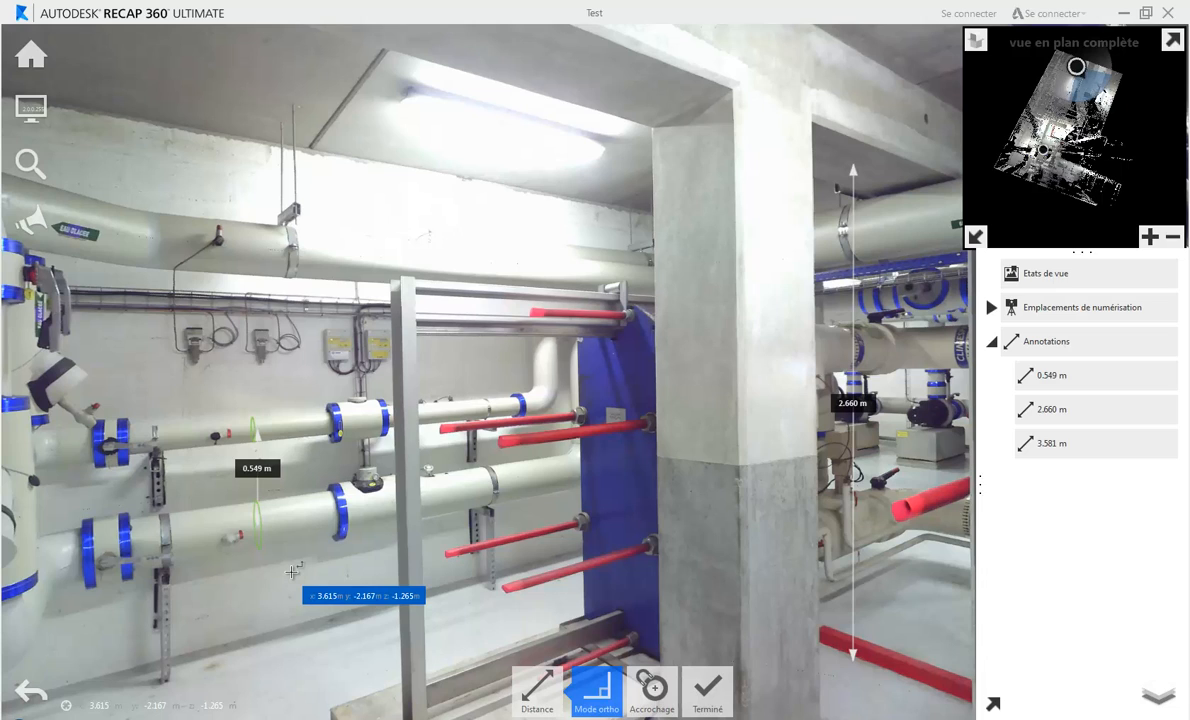
key(alt)
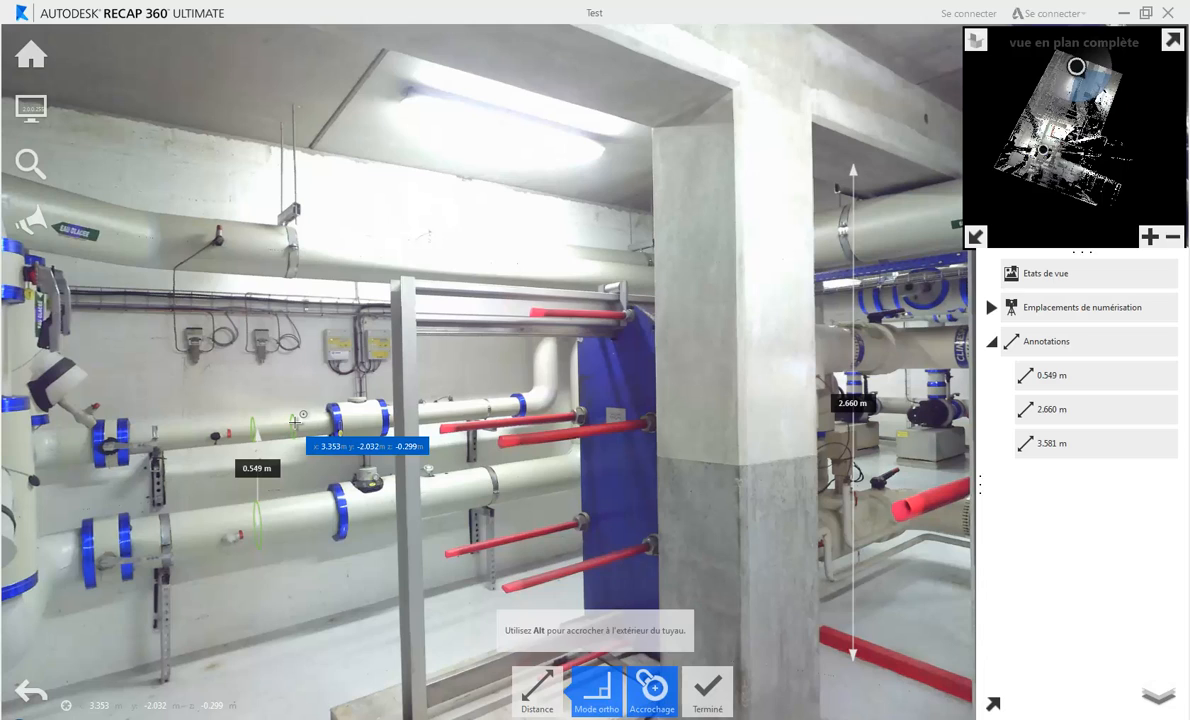
key(alt)
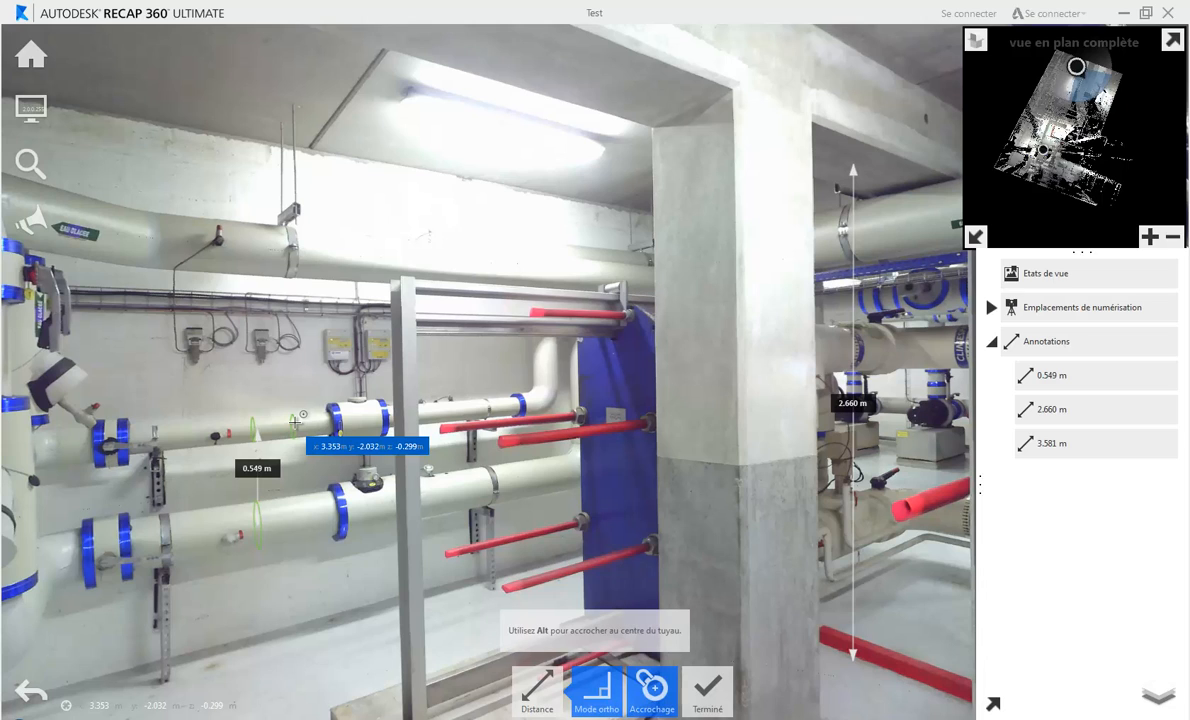
click(296, 423)
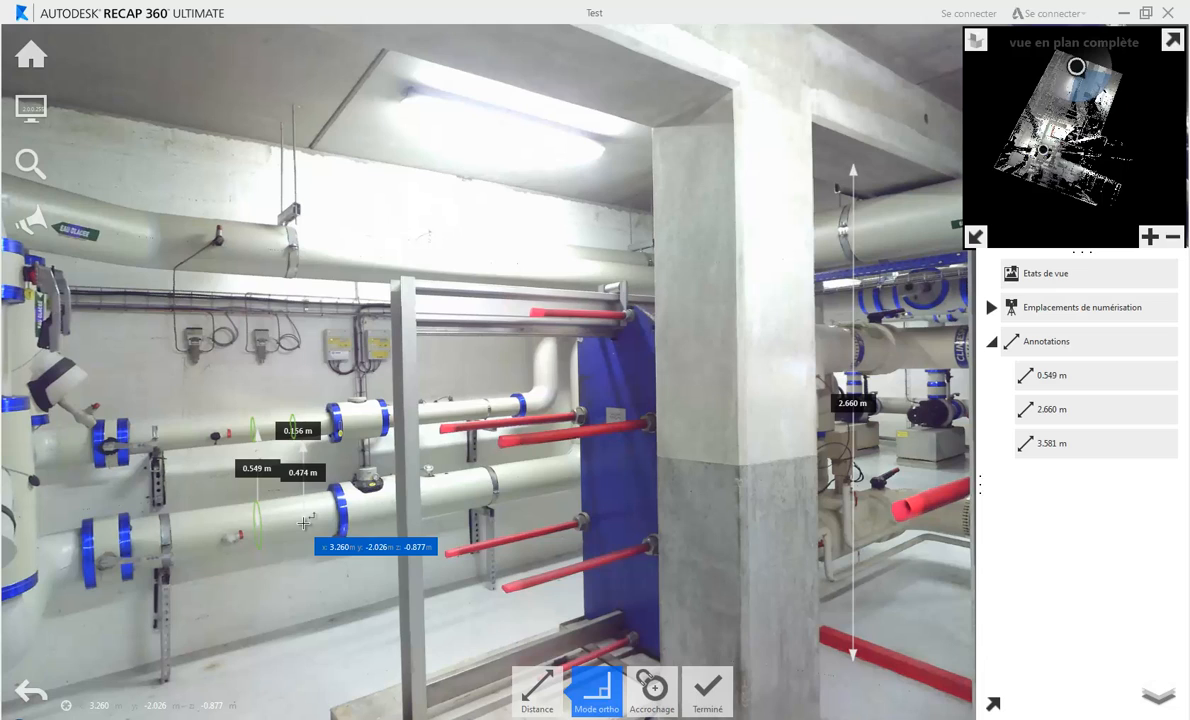
key(alt)
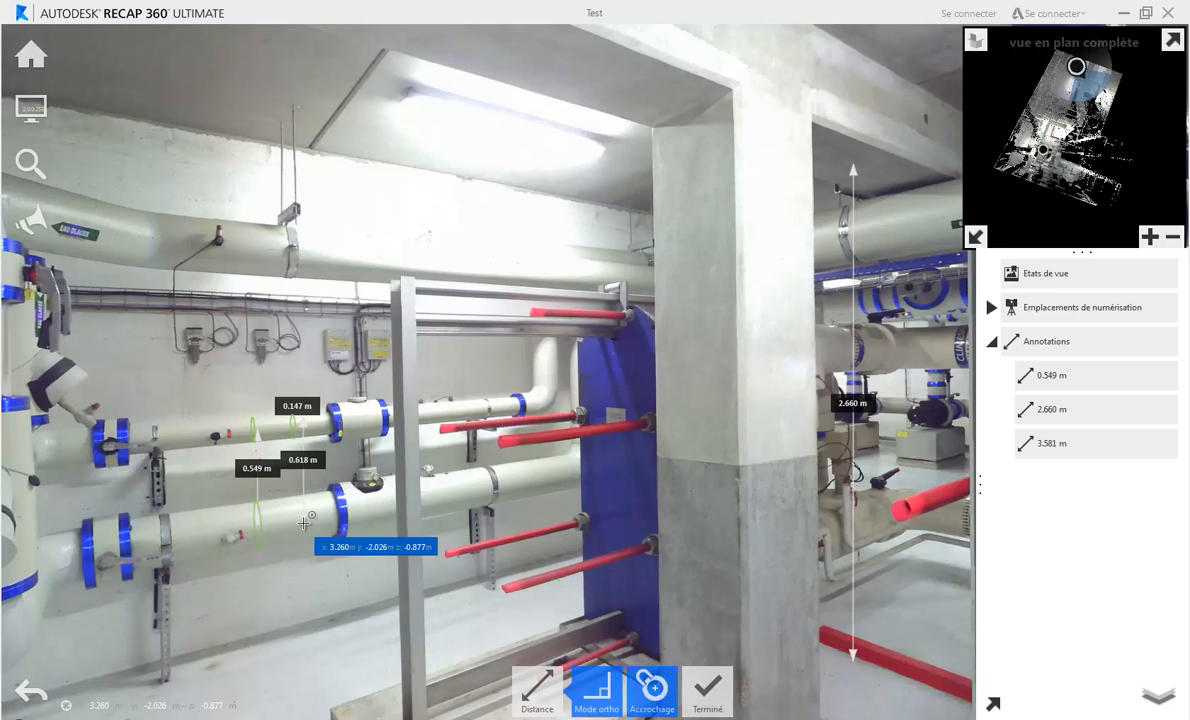
key(alt)
key(alt)
click(290, 503)
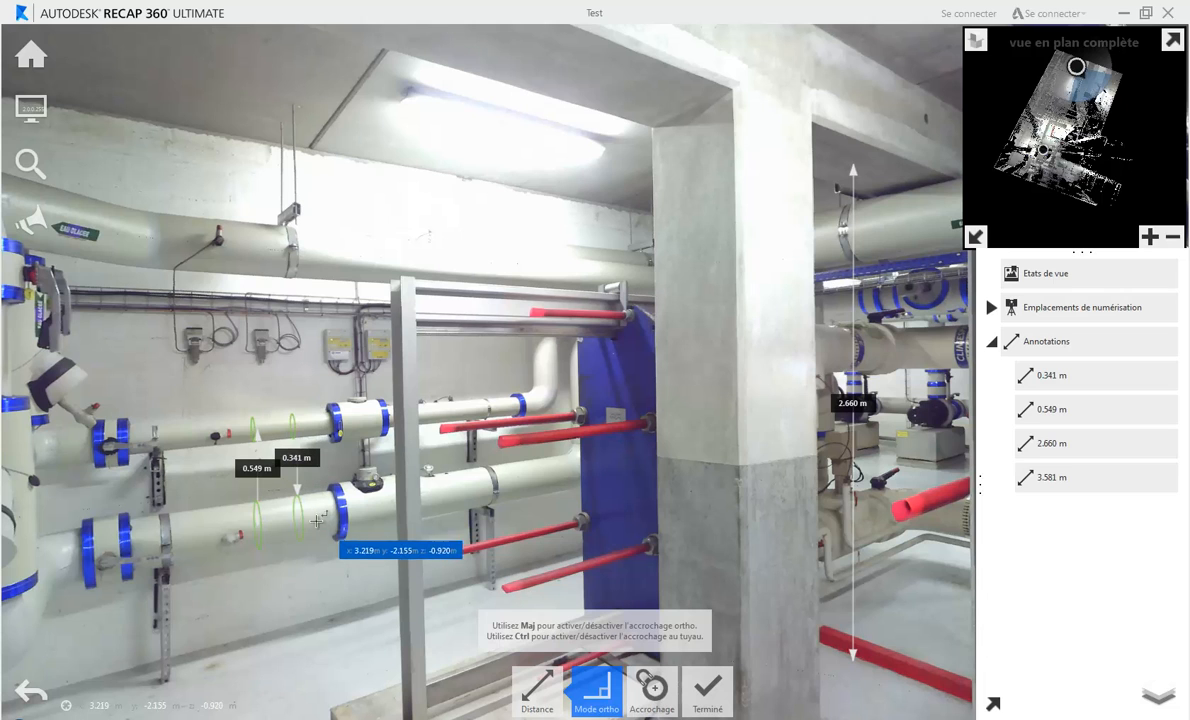
Turn ortho mode off for distance measuring in the view of the two wall pipes
shift+middle_drag(281, 602, 321, 602)
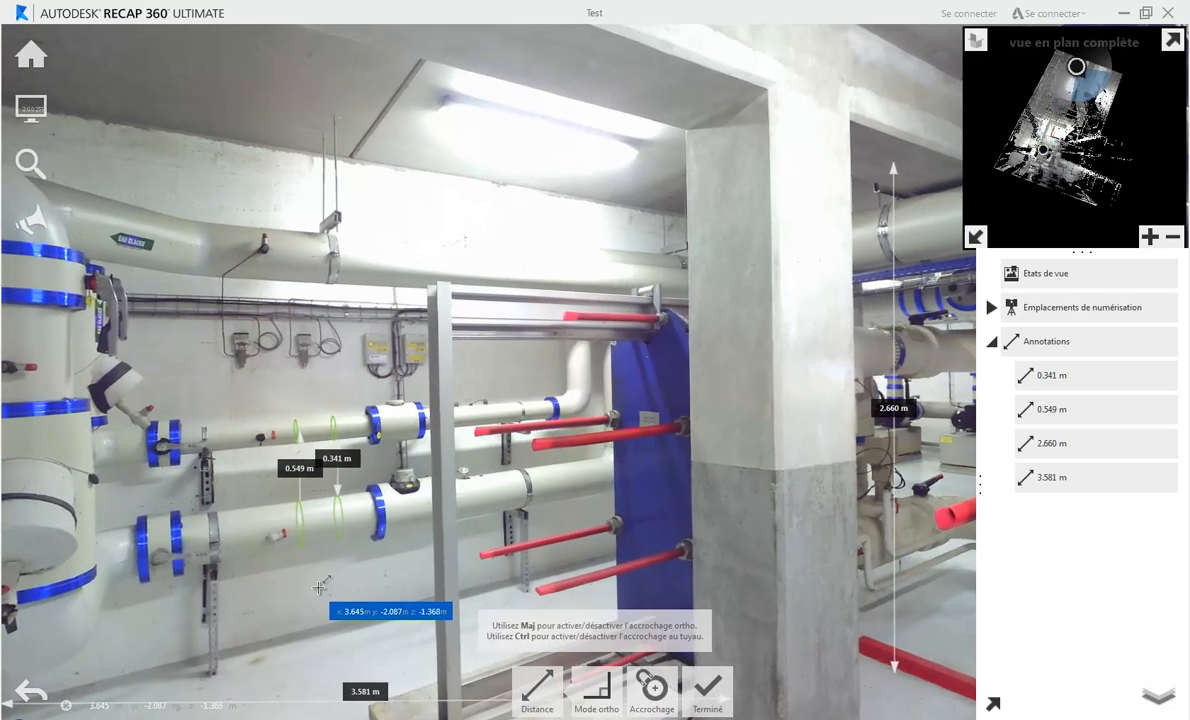
mouse_move(334, 495)
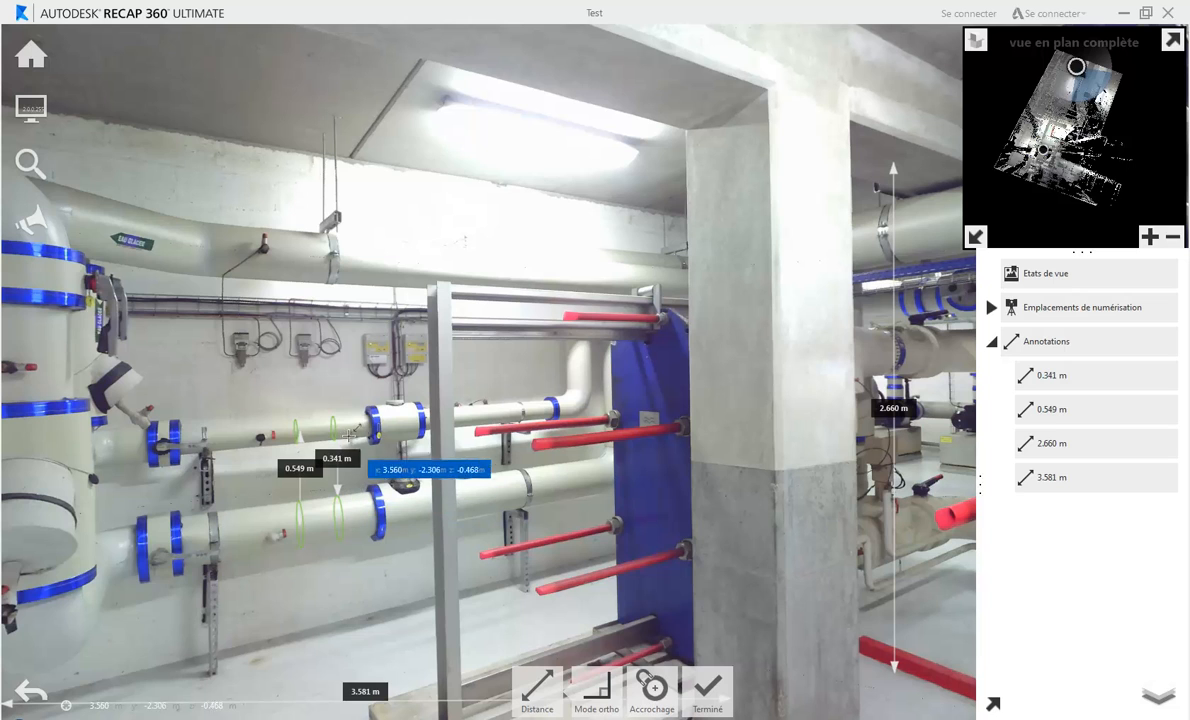
middle_drag(503, 472, 361, 492)
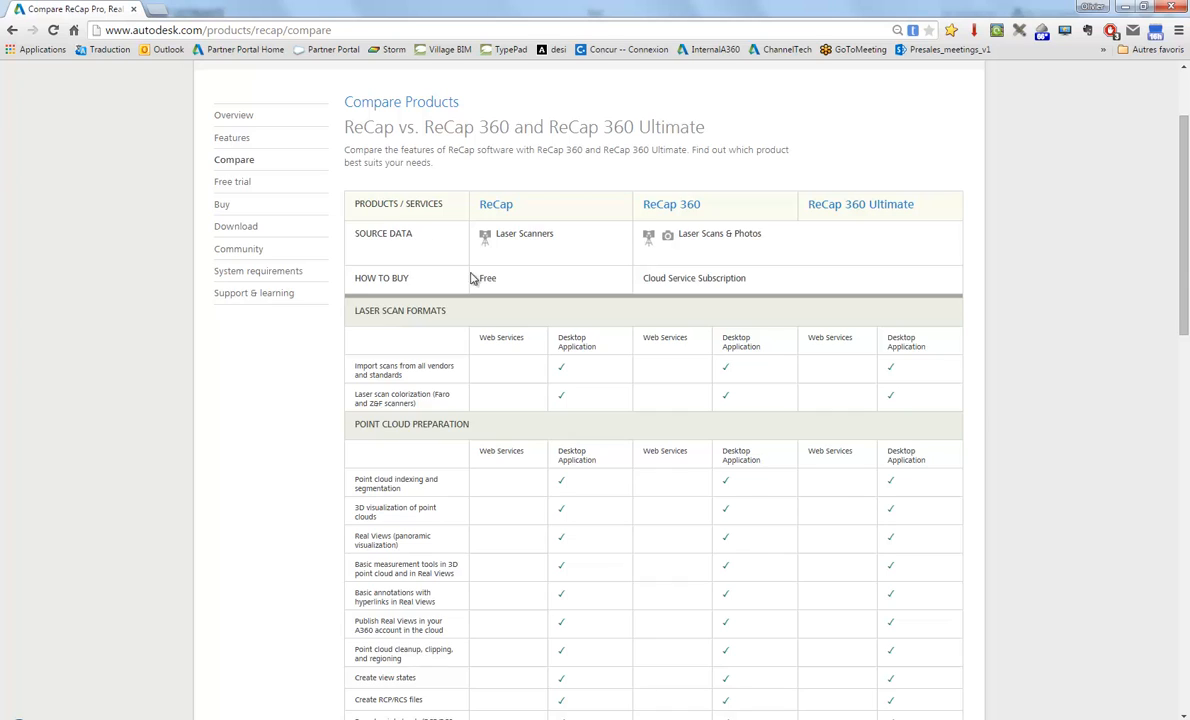
Switch to the browser and examine the ReCap product comparison table and the Autodesk store prices of ReCap 360 and ReCap 360 Ultimate
scroll(475, 280, up, 3)
scroll(476, 285, down, 3)
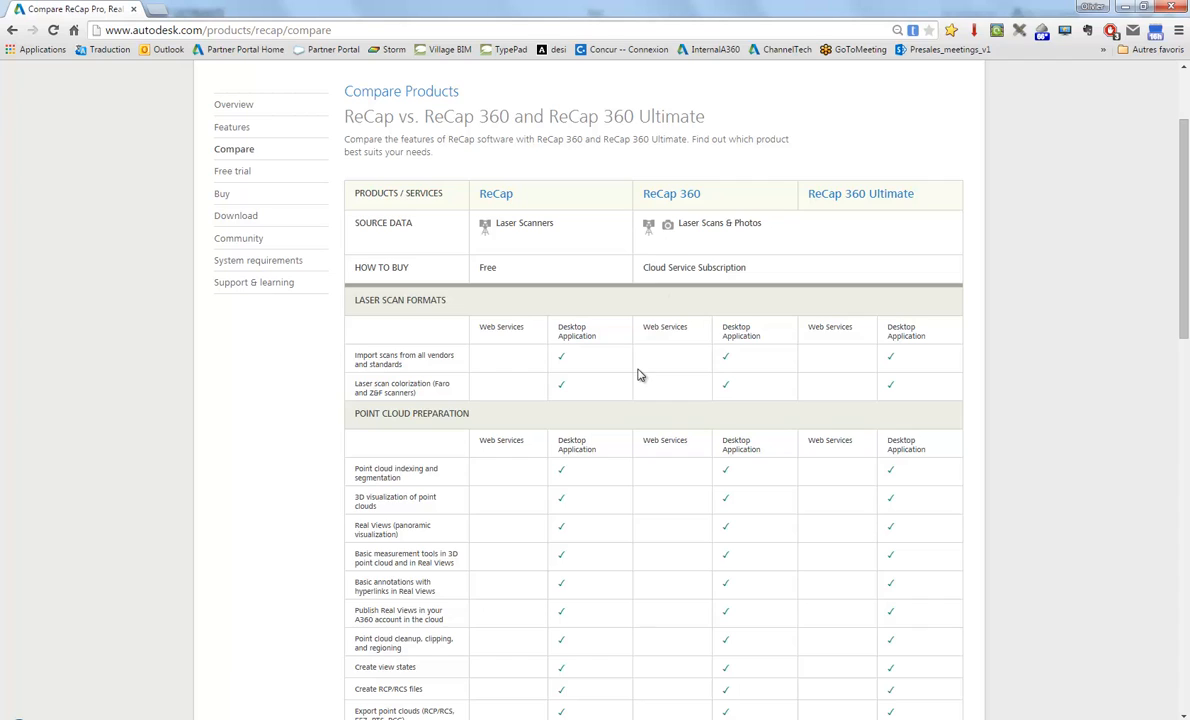
scroll(637, 375, down, 4)
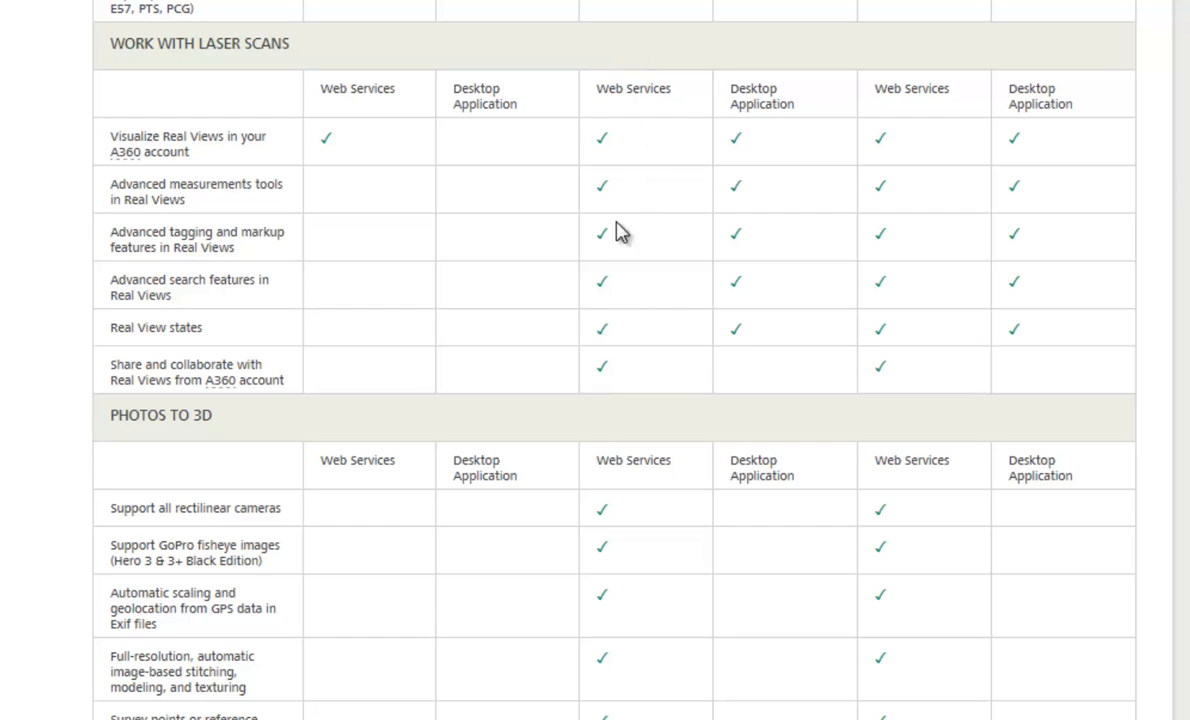
scroll(617, 390, up, 6)
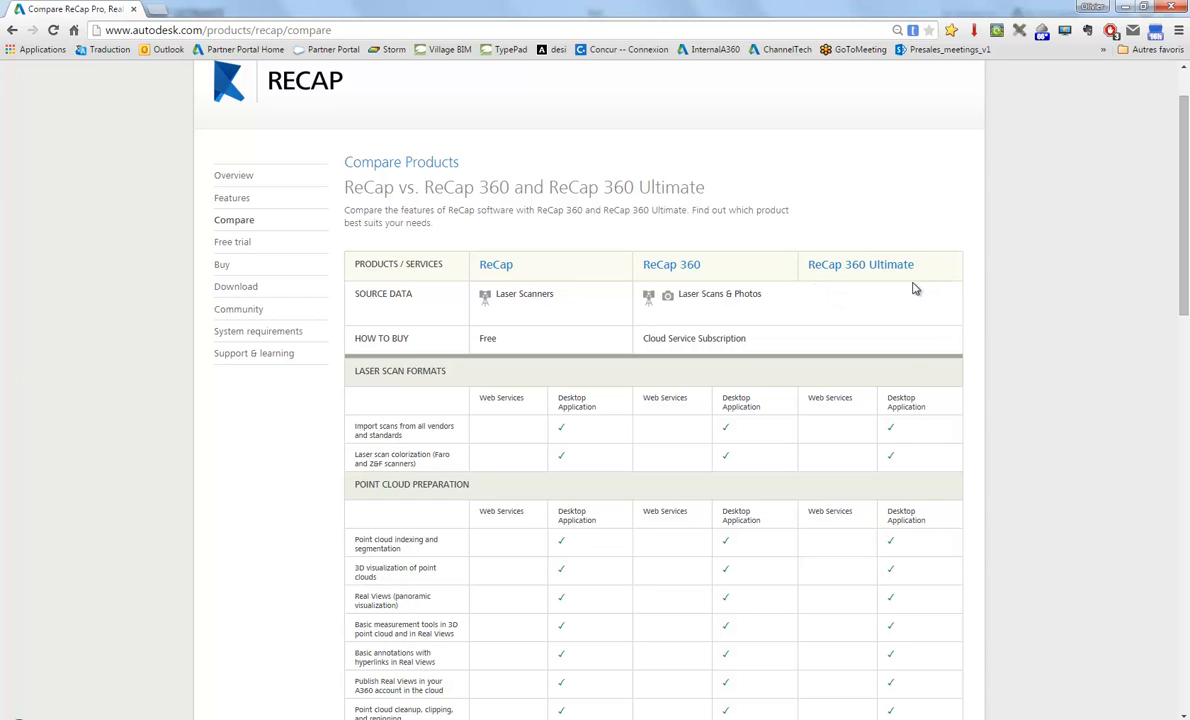
scroll(843, 313, down, 6)
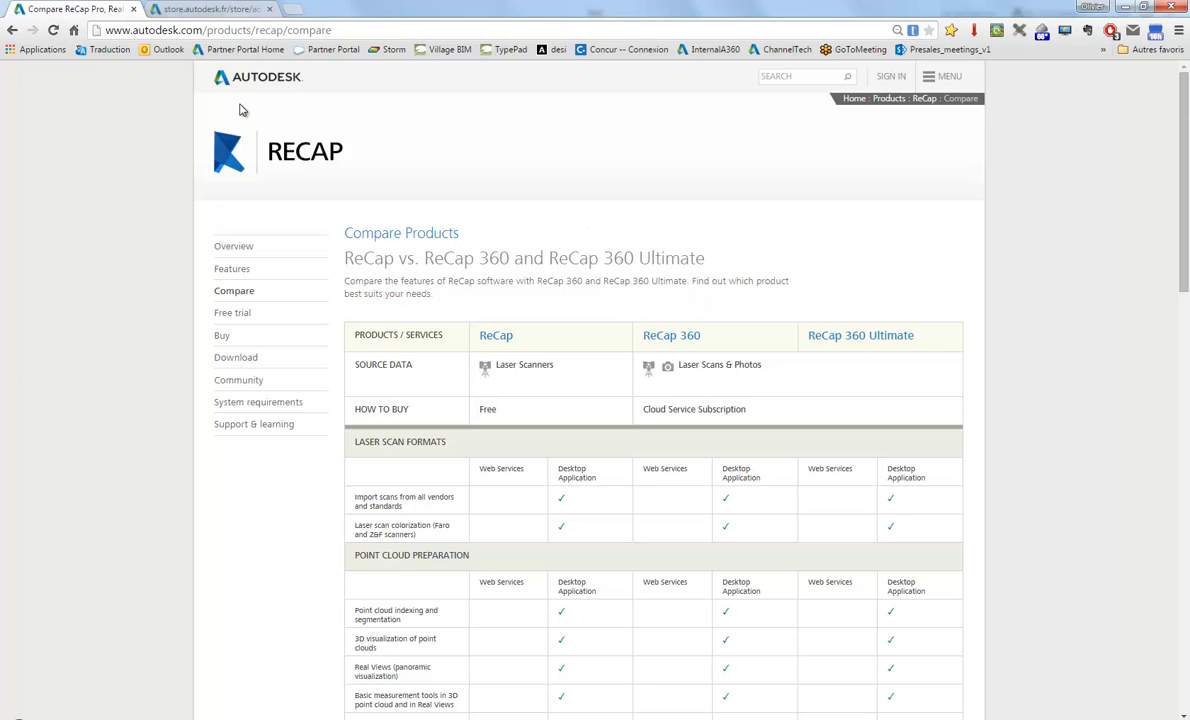
click(211, 12)
scroll(560, 520, down, 15)
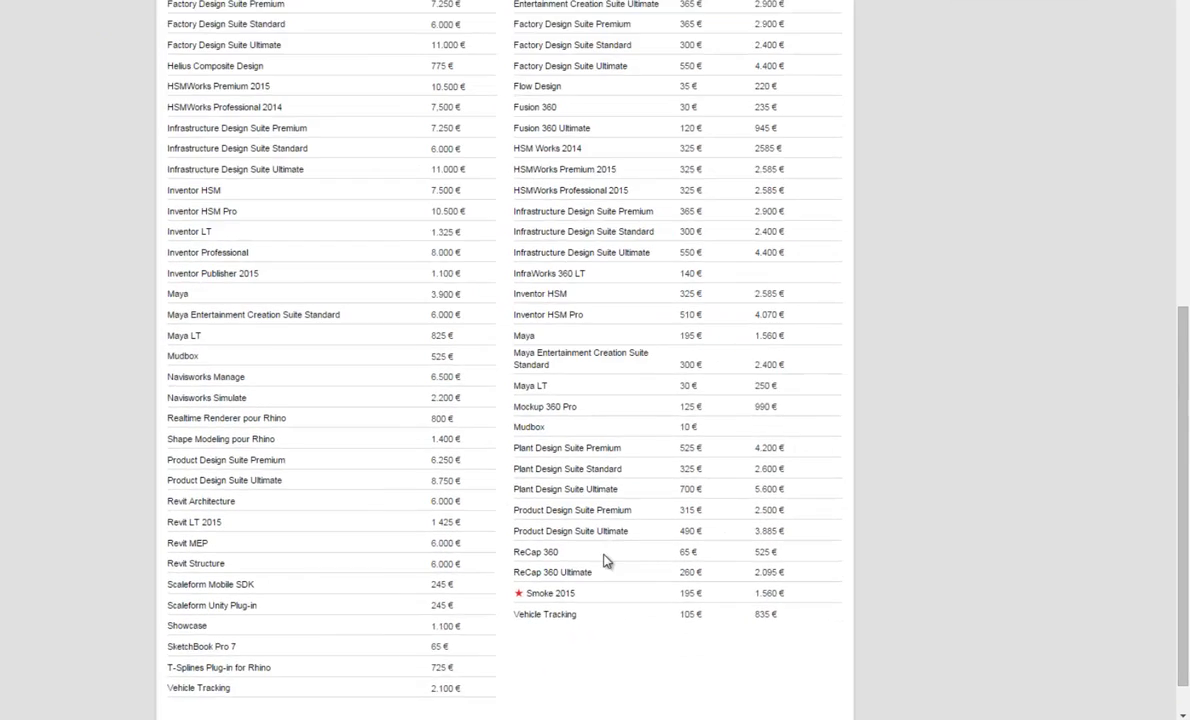